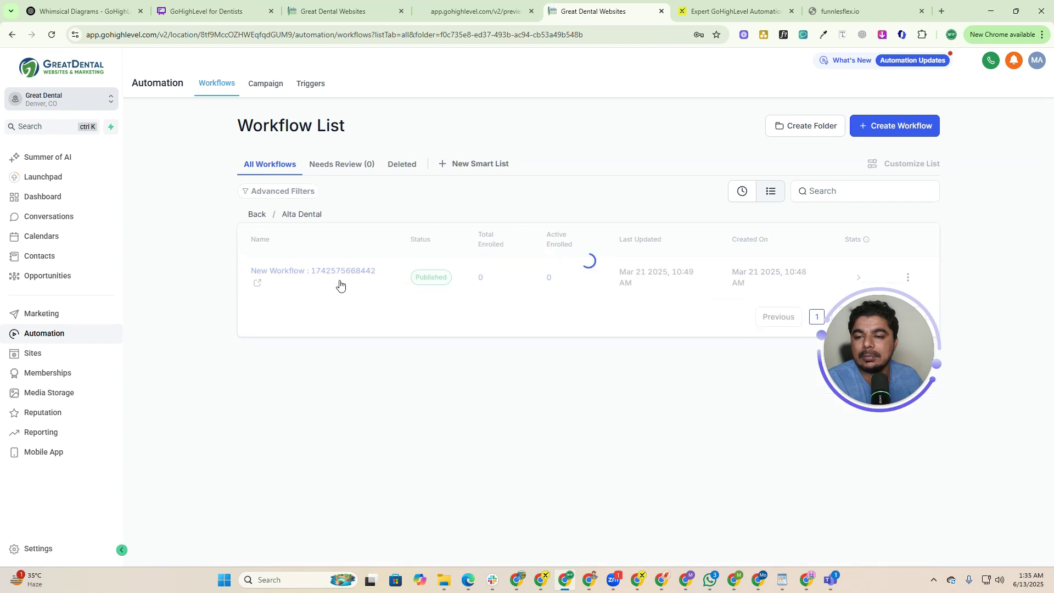
Look inside the Desai Dental Care and MCB Dental workflow folders and return to the main workflow list
click(256, 215)
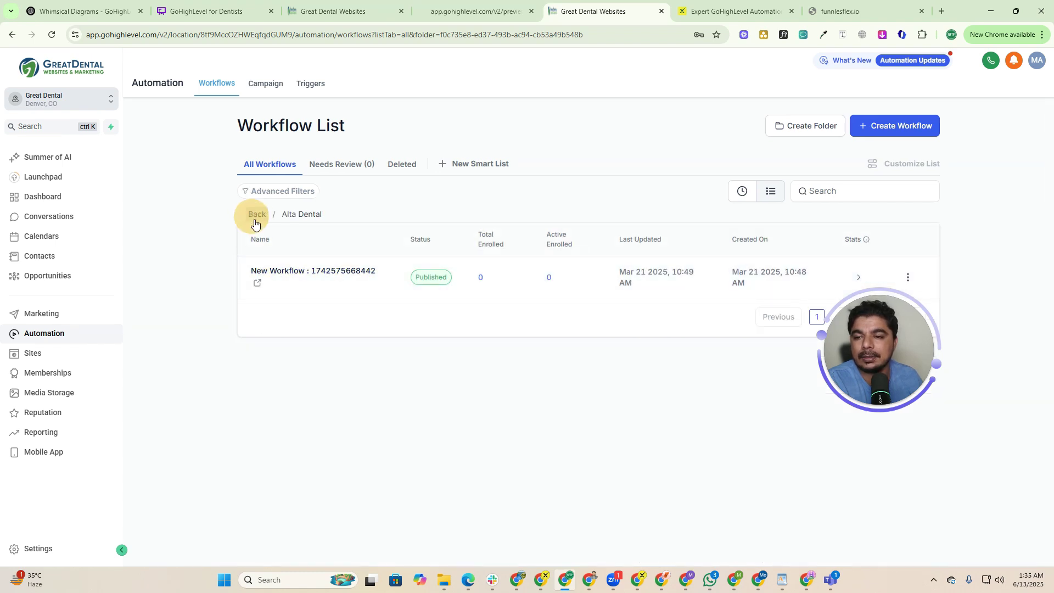
click(300, 339)
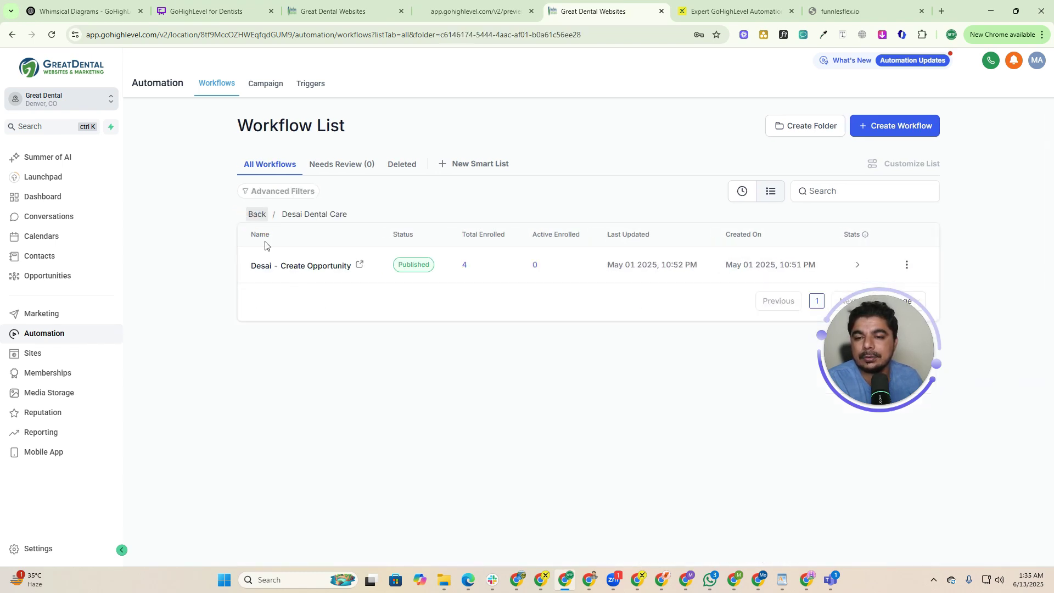
click(254, 214)
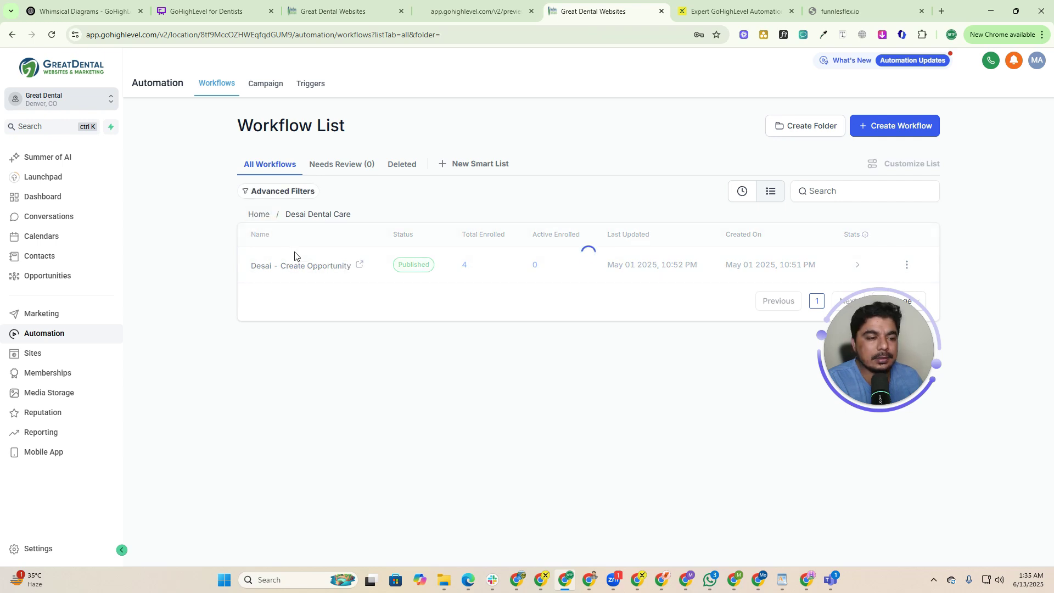
click(286, 377)
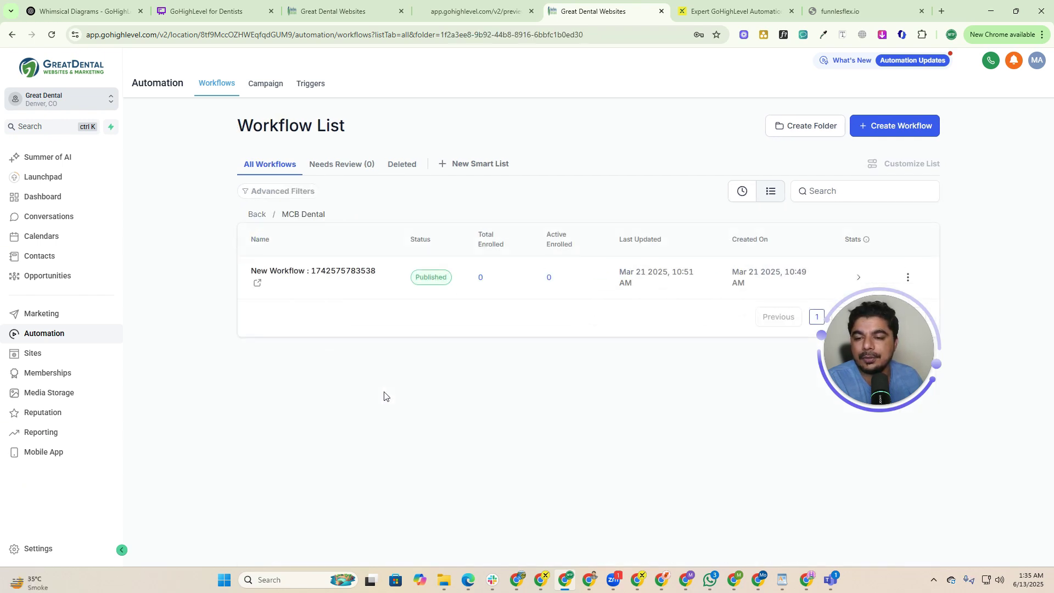
click(256, 216)
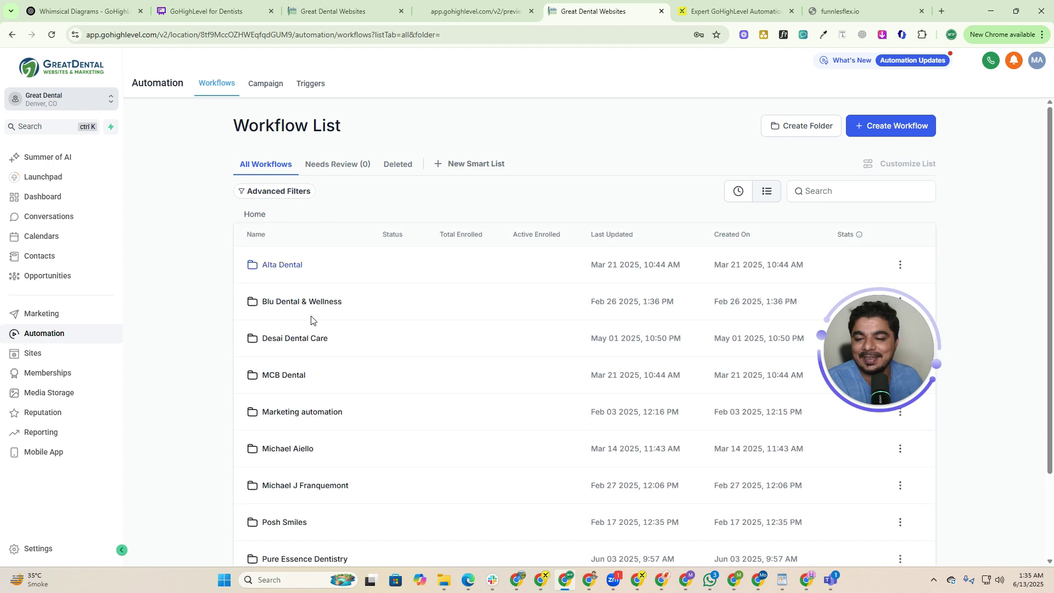
Open the Marketing automation folder and view the Automation 2.1/2 First Call workflow that sends SMS and email
click(310, 411)
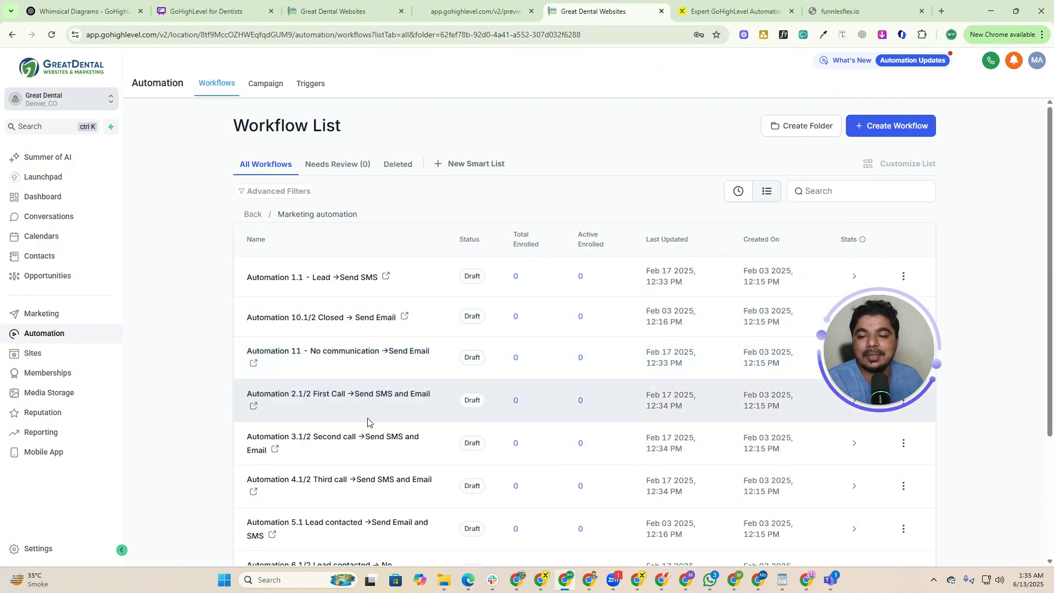
scroll(394, 450, down, 3)
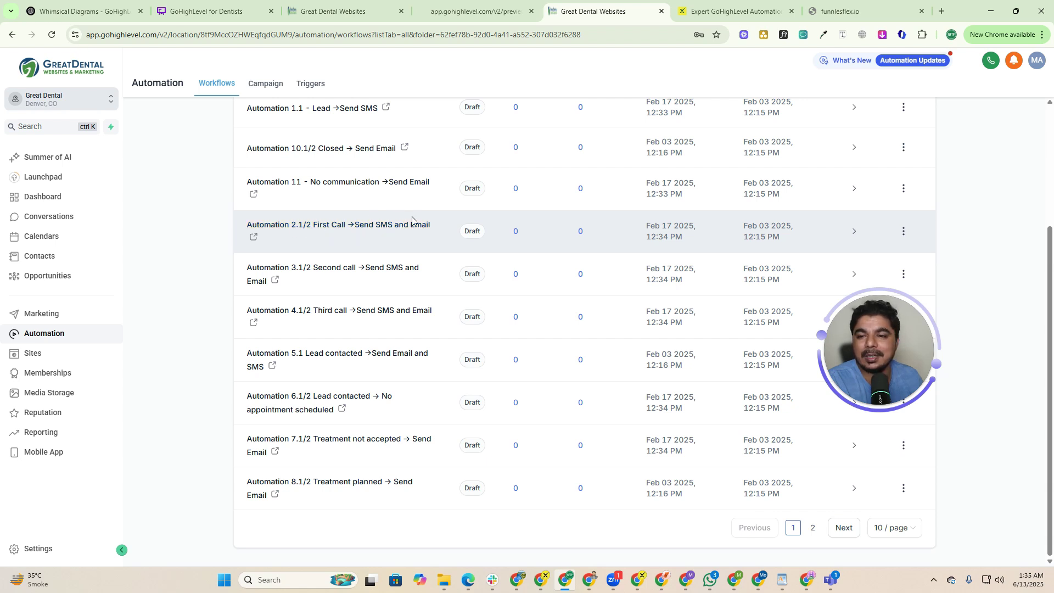
click(352, 229)
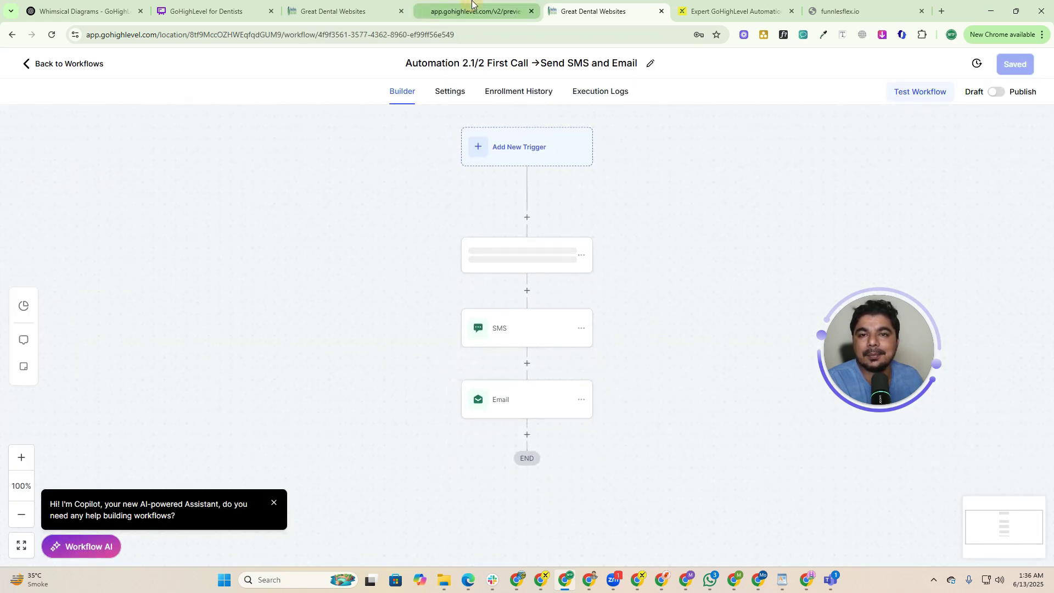
click(471, 10)
click(361, 3)
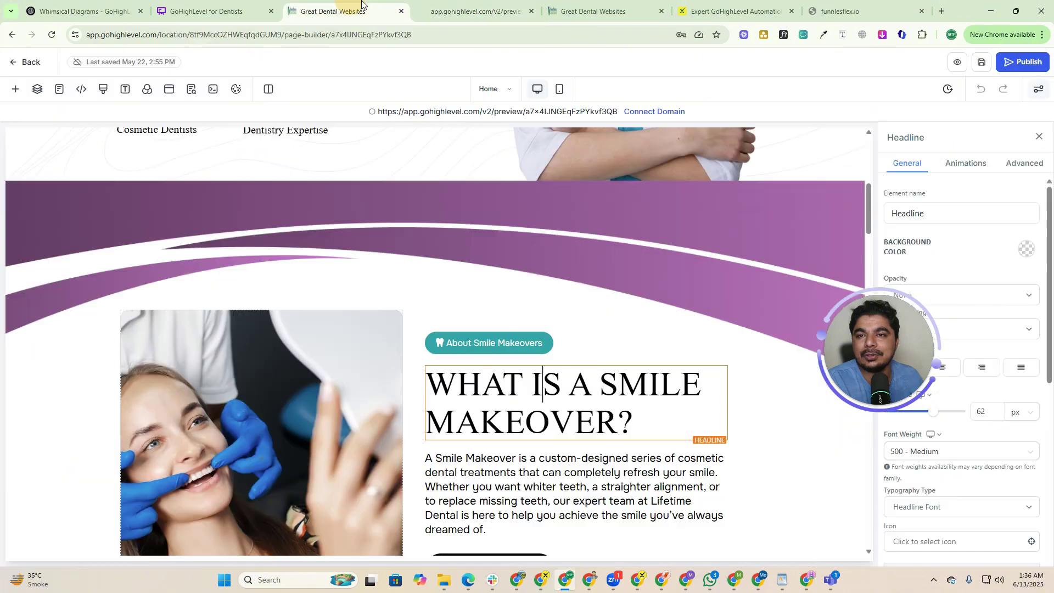
click(594, 10)
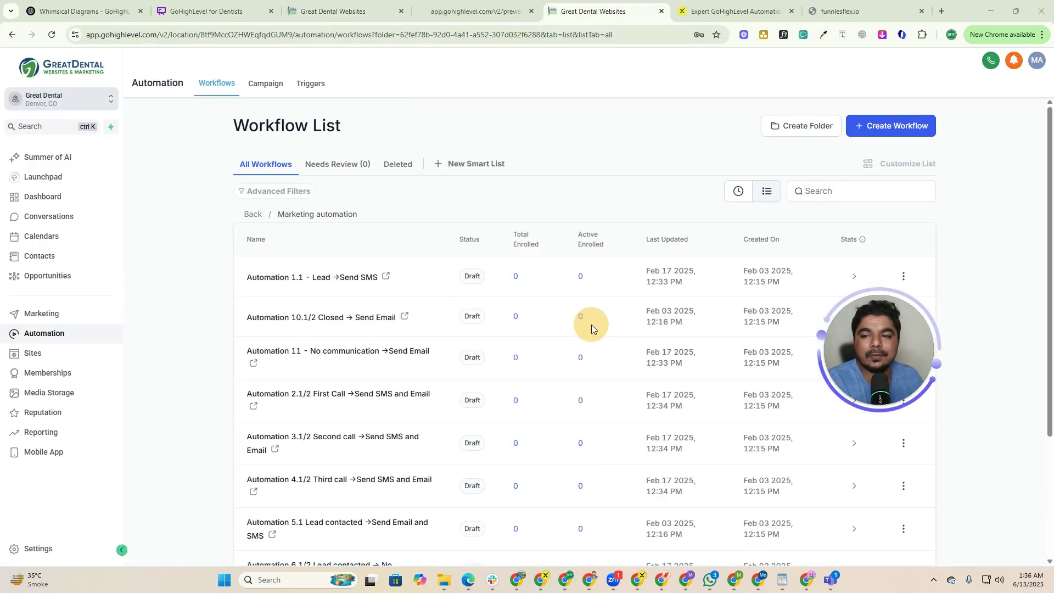
Review the Business Pipeline stages in Opportunities and switch the board to Demo Pipeline
click(57, 274)
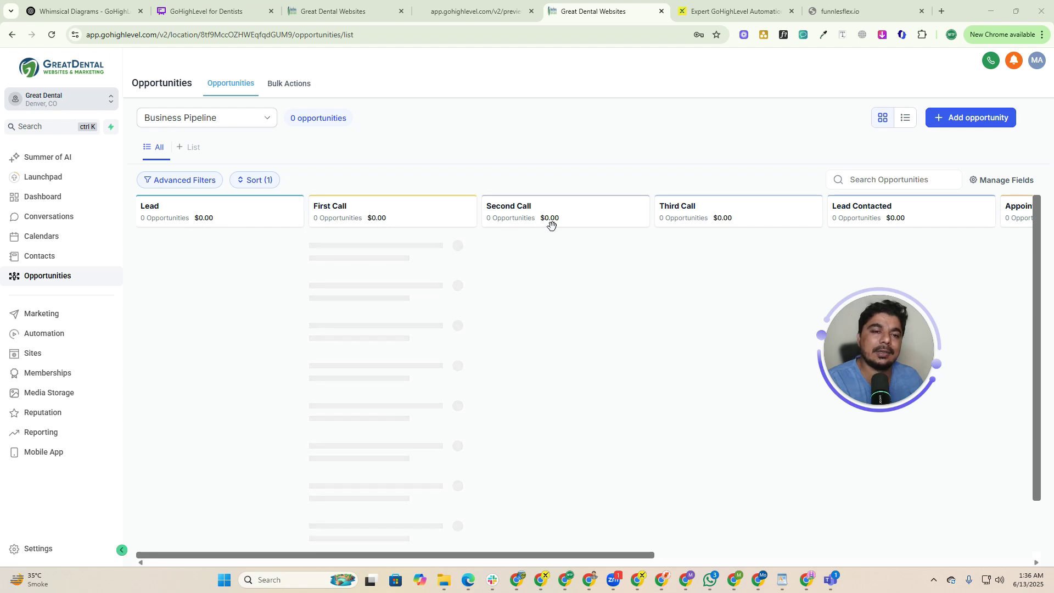
scroll(743, 470, right, 5)
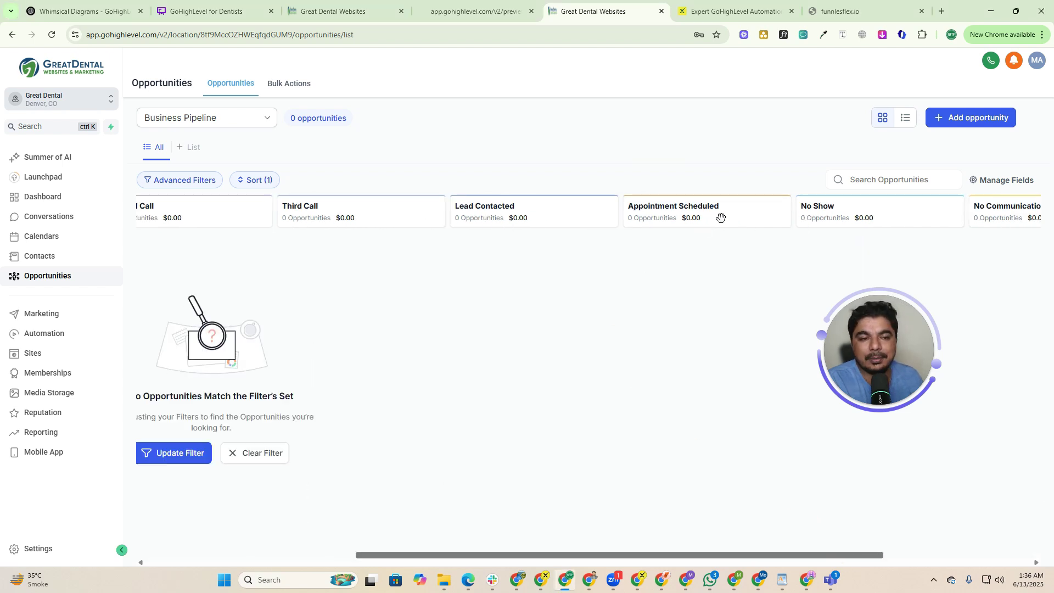
click(181, 122)
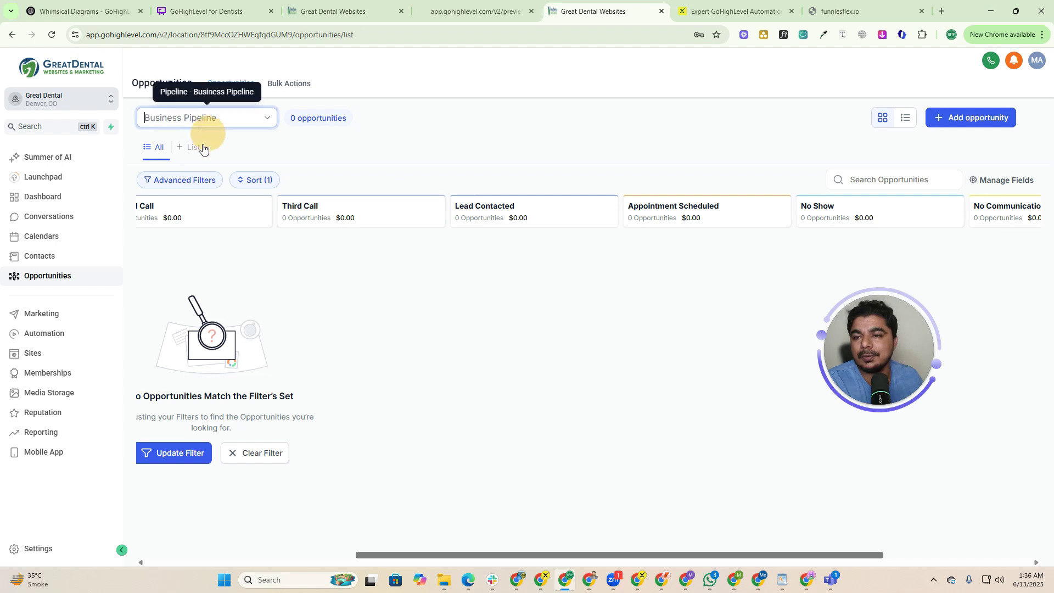
click(190, 161)
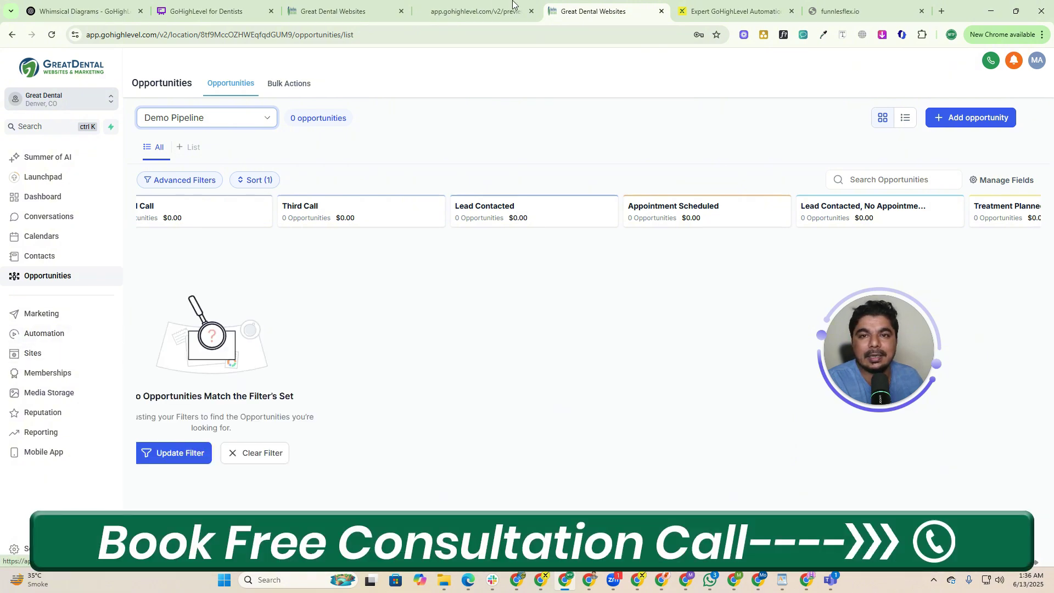
Switch to the Whimsical mind map, expand the Booking System branch to read its items, and collapse it again
click(219, 11)
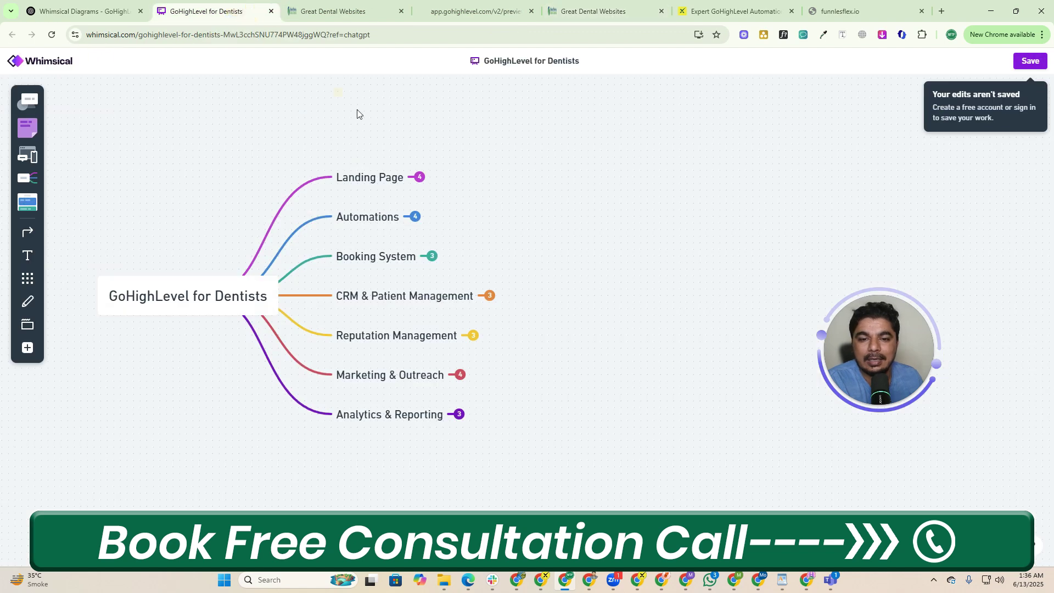
click(432, 258)
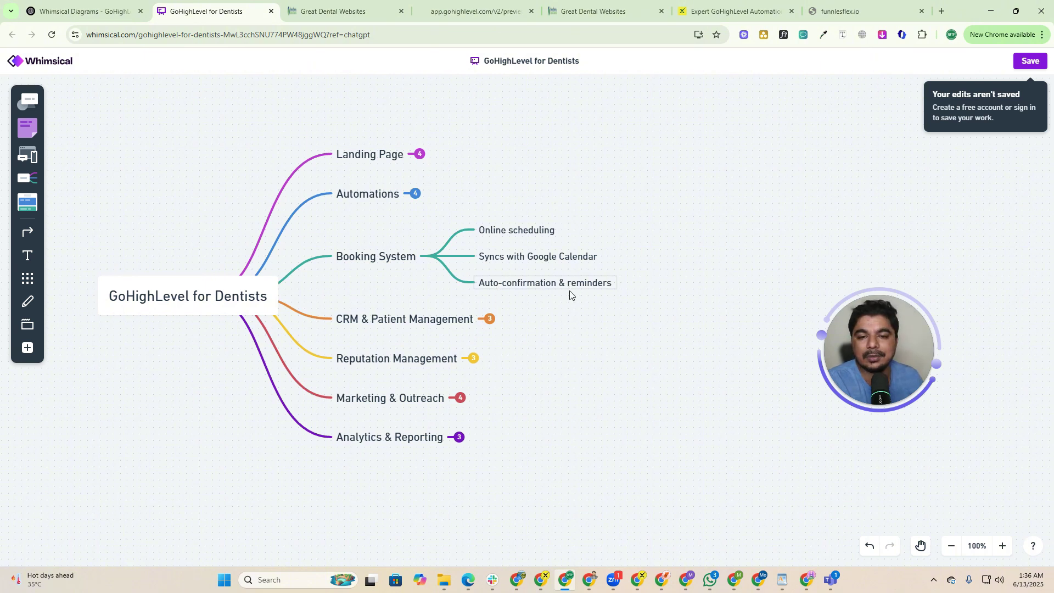
click(430, 257)
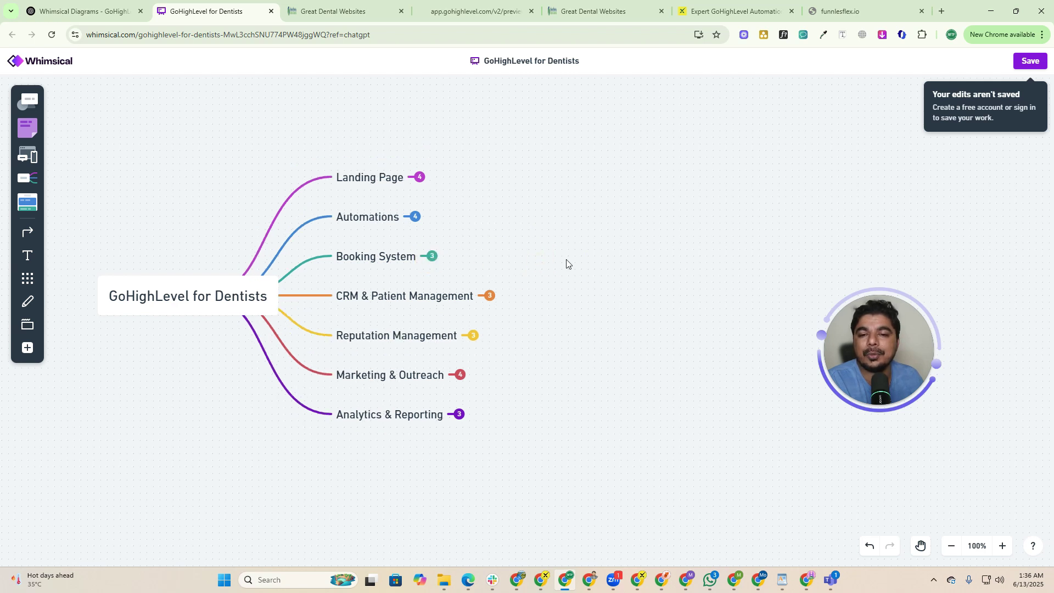
Check the landing page preview in GoHighLevel and leave the page builder for the funnel's overview
click(351, 11)
click(472, 11)
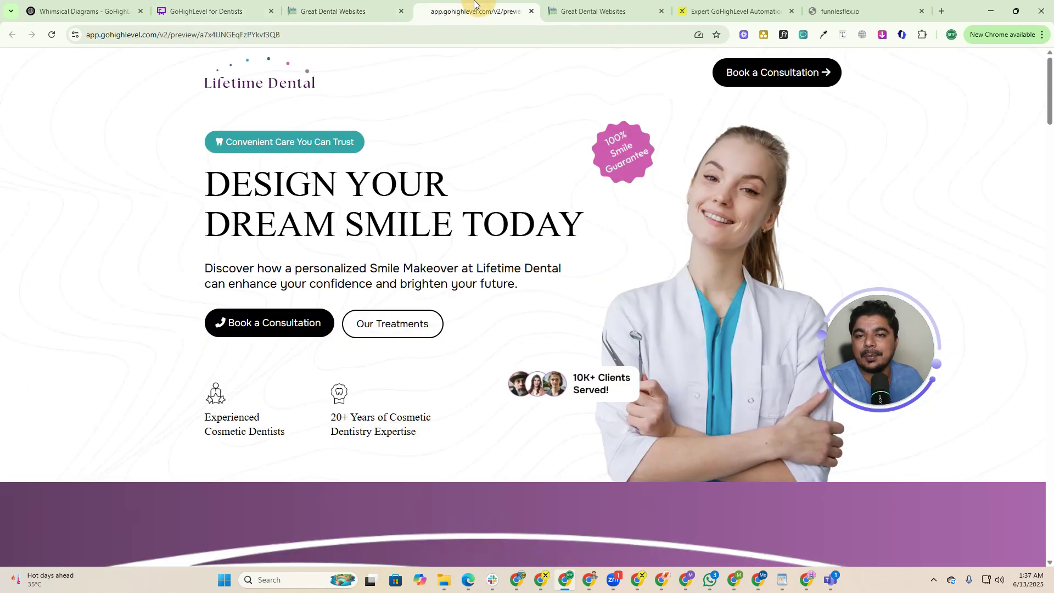
click(218, 11)
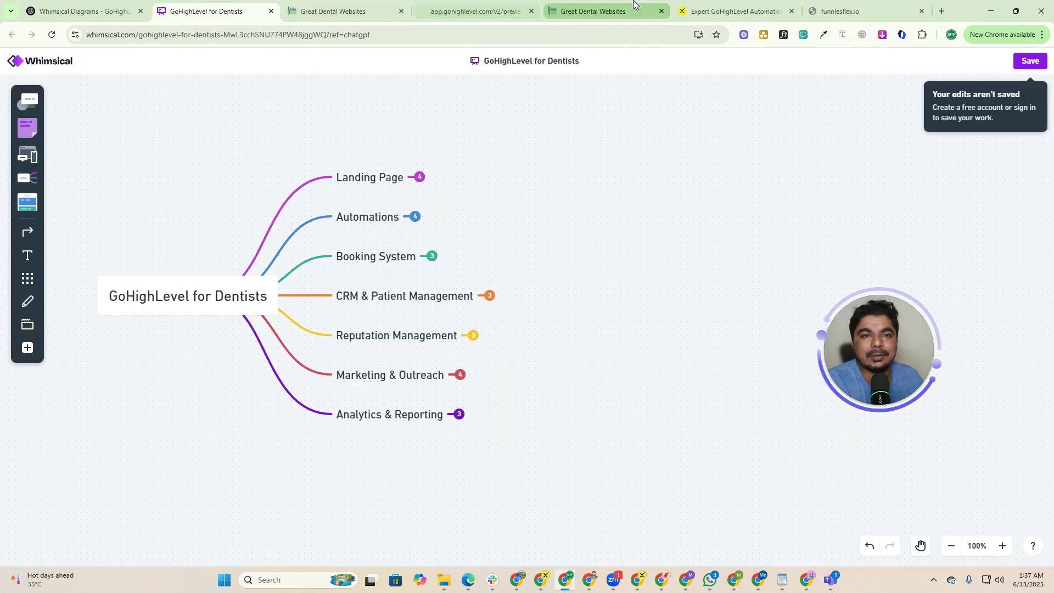
click(351, 11)
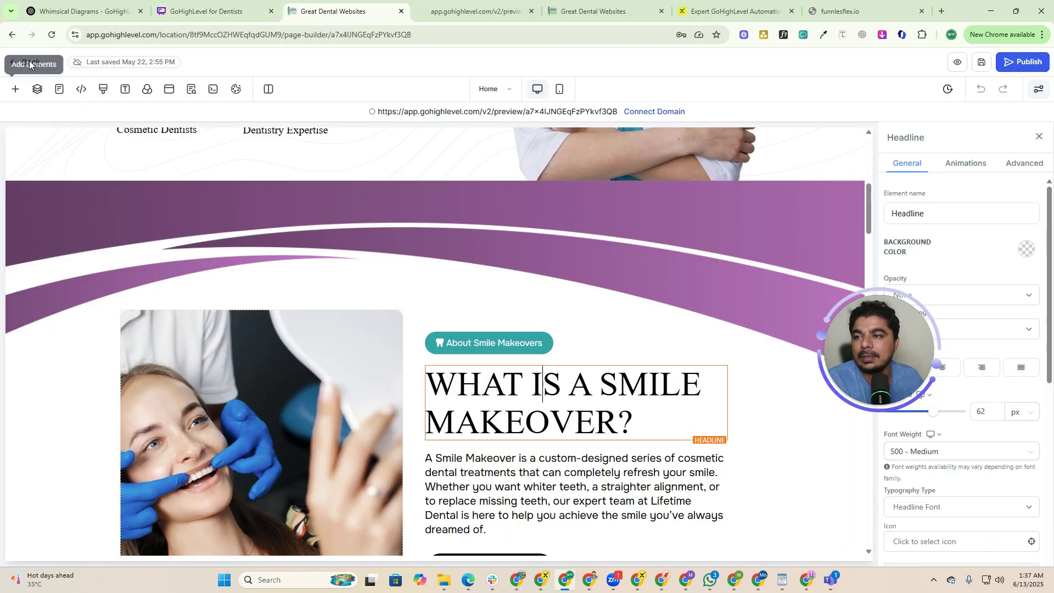
click(39, 63)
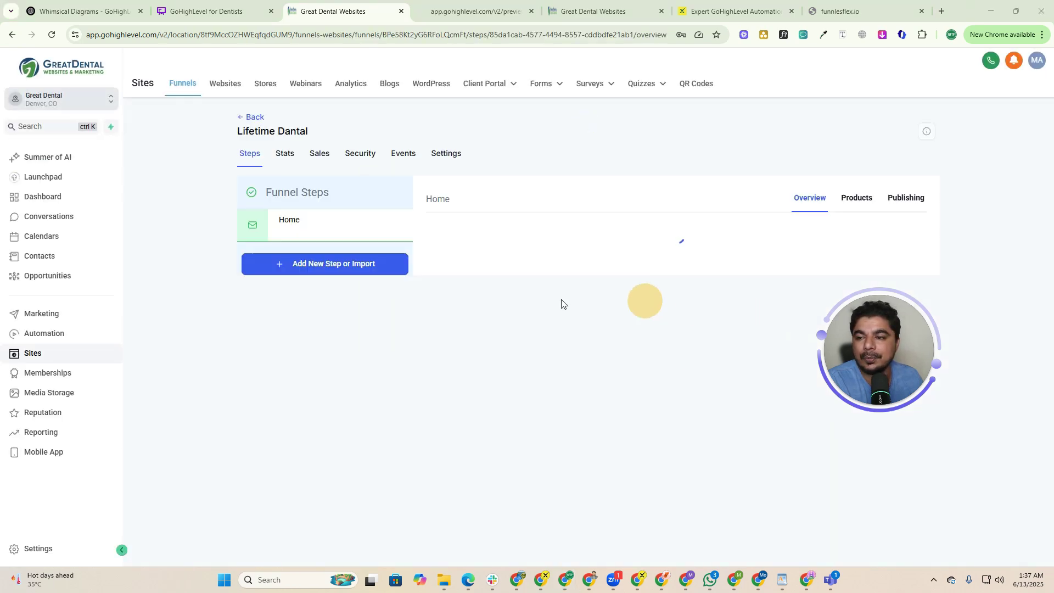
Open the Automation 6.1/2 Lead contacted workflow and read through its first email's subject and template
click(50, 333)
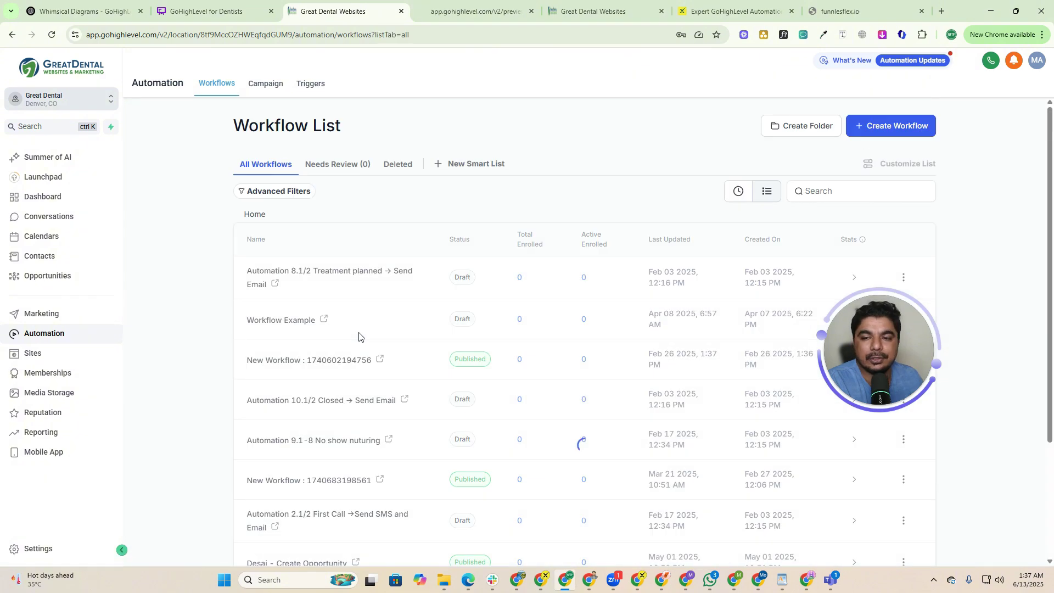
click(345, 384)
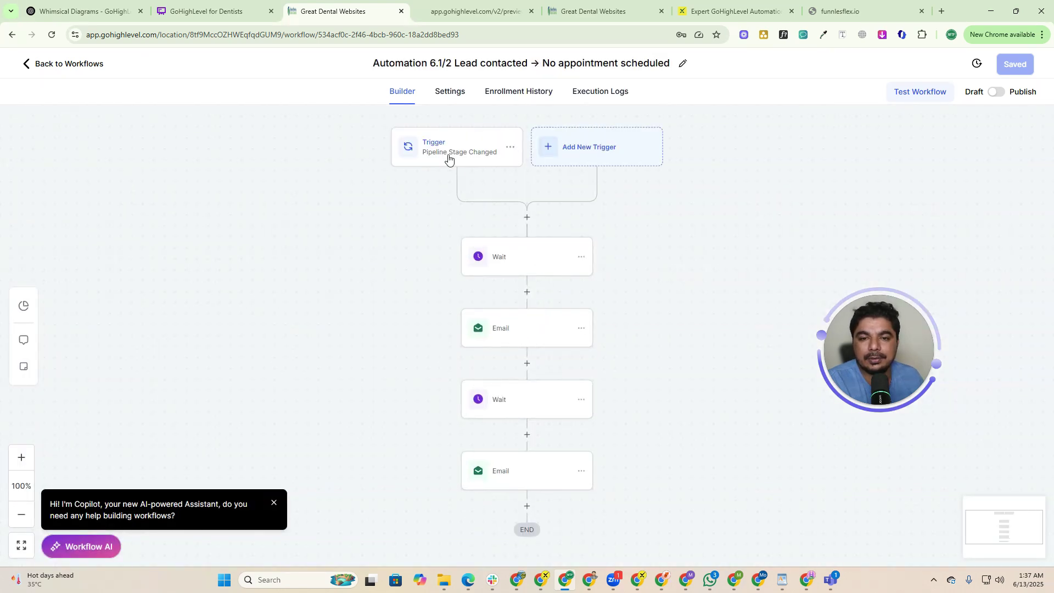
click(500, 323)
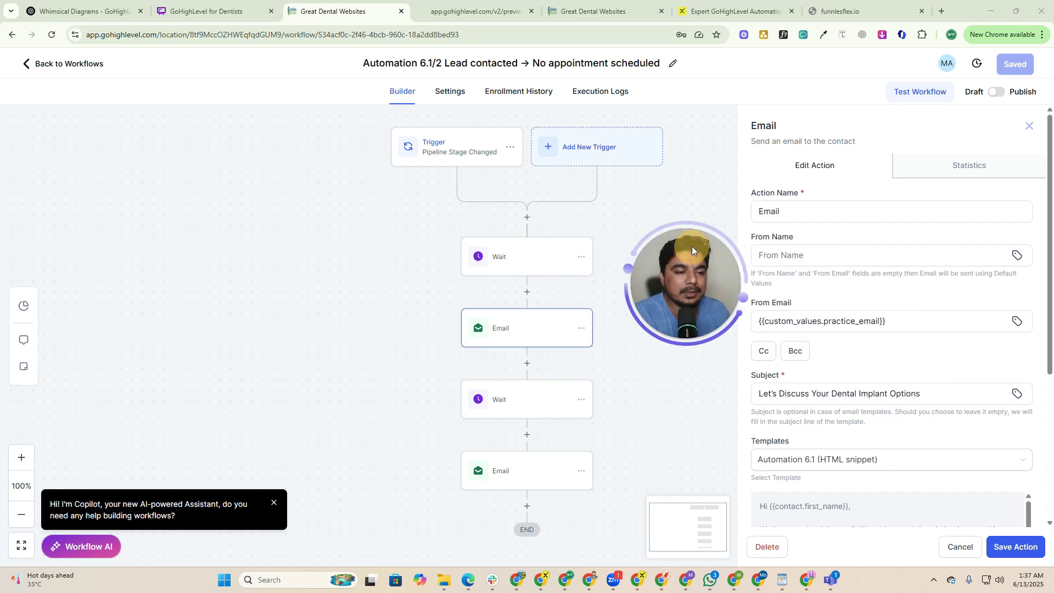
scroll(900, 428, down, 4)
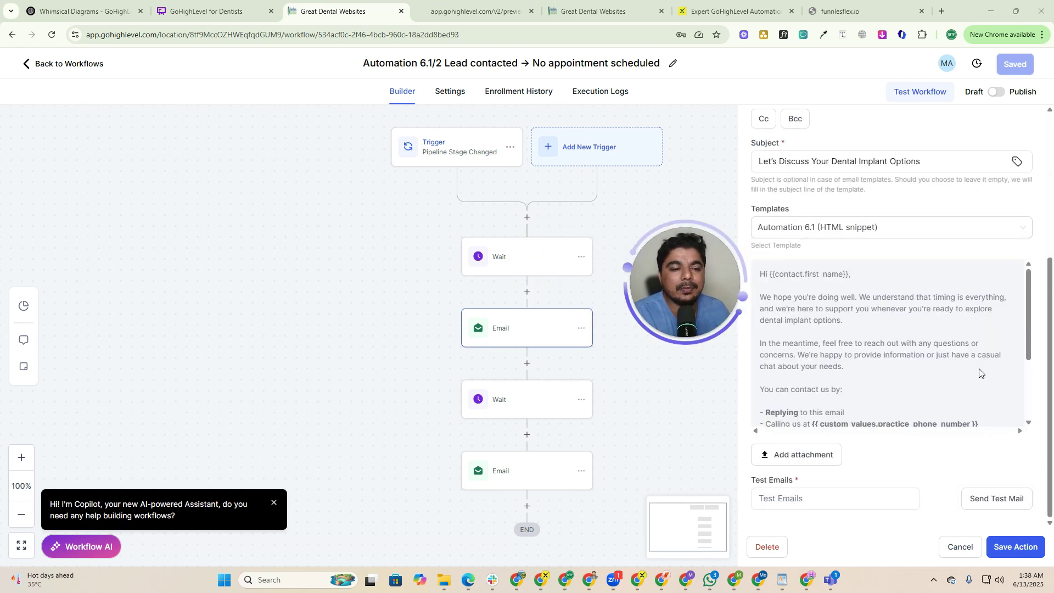
Return to the Marketing automation folder and look through its list of workflows
click(37, 64)
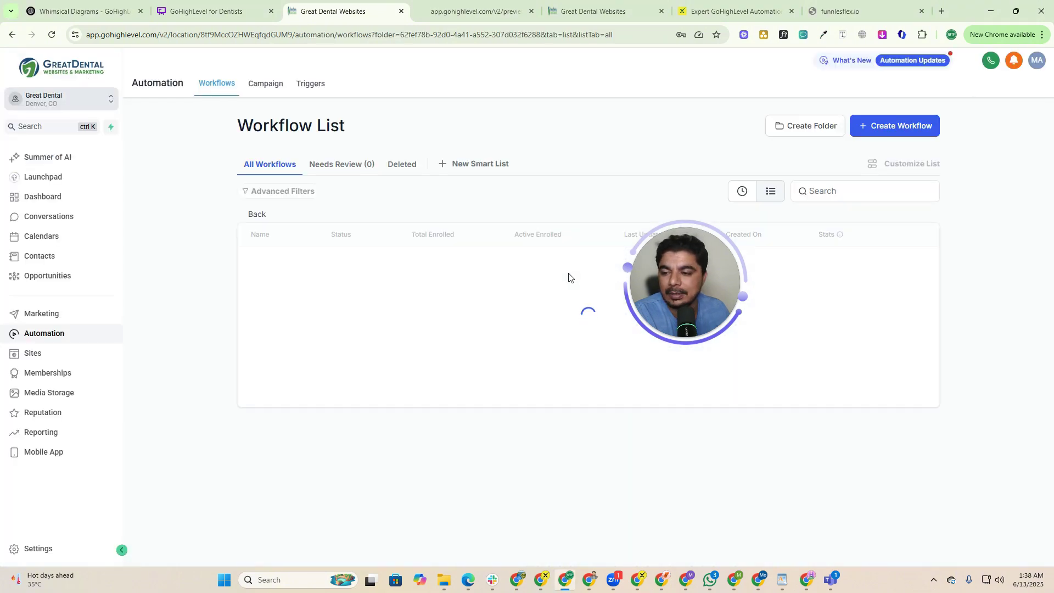
scroll(435, 419, down, 3)
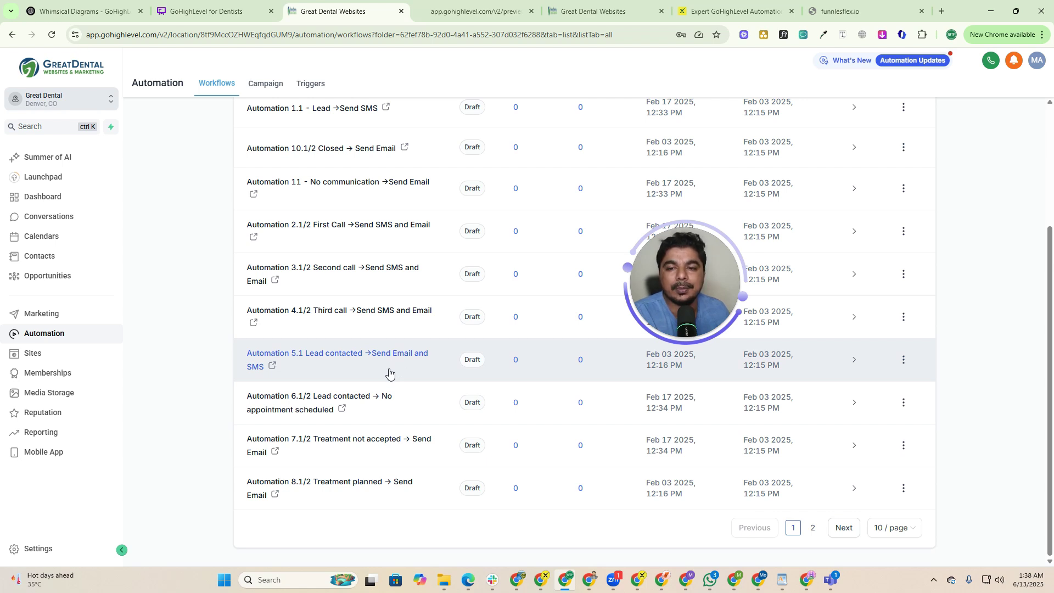
scroll(388, 373, up, 3)
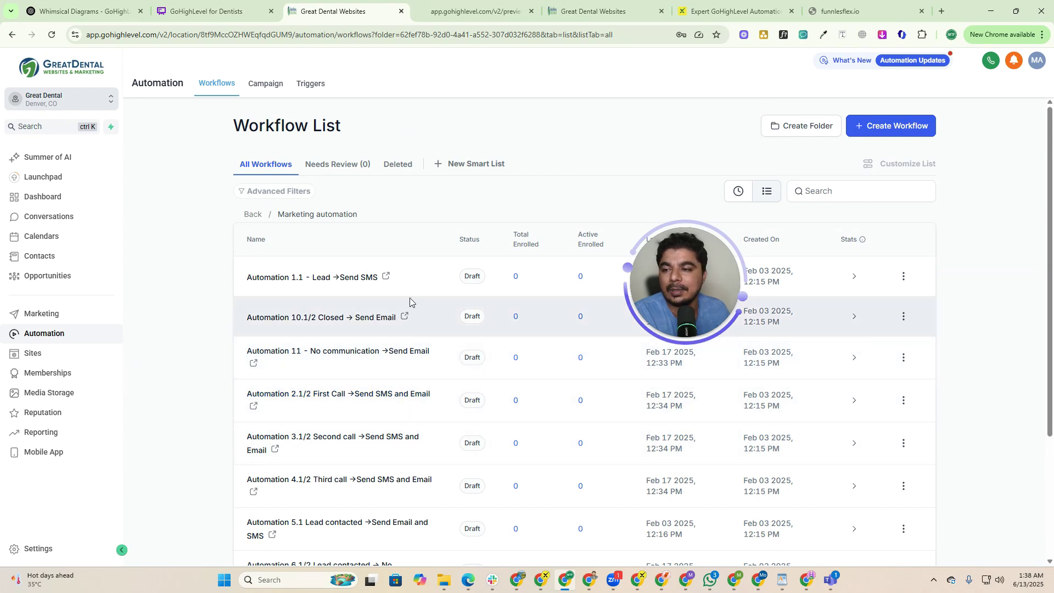
View the weekly calendar and the list of upcoming appointments
click(42, 236)
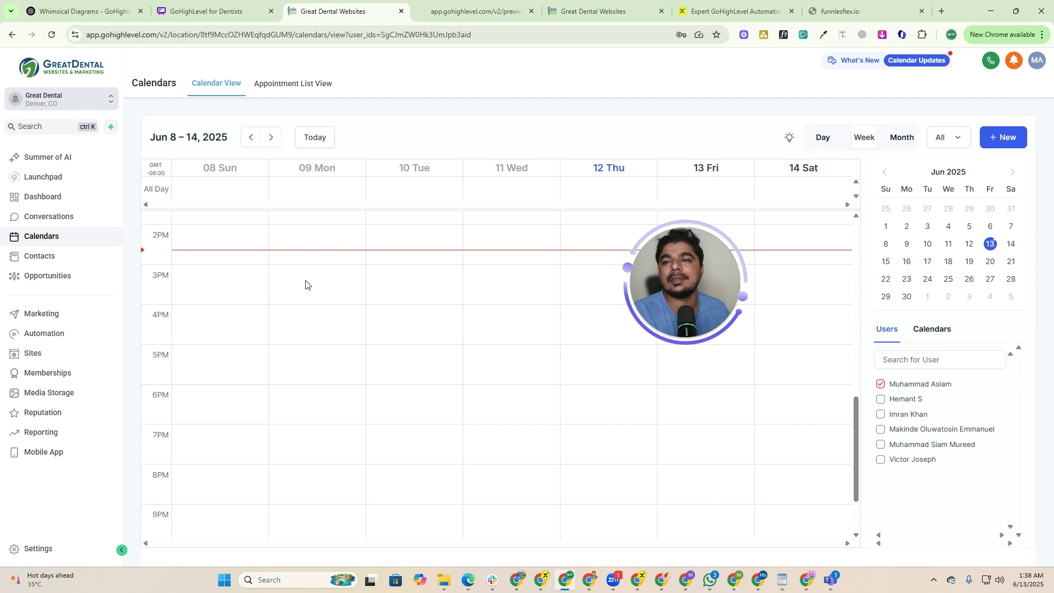
click(311, 84)
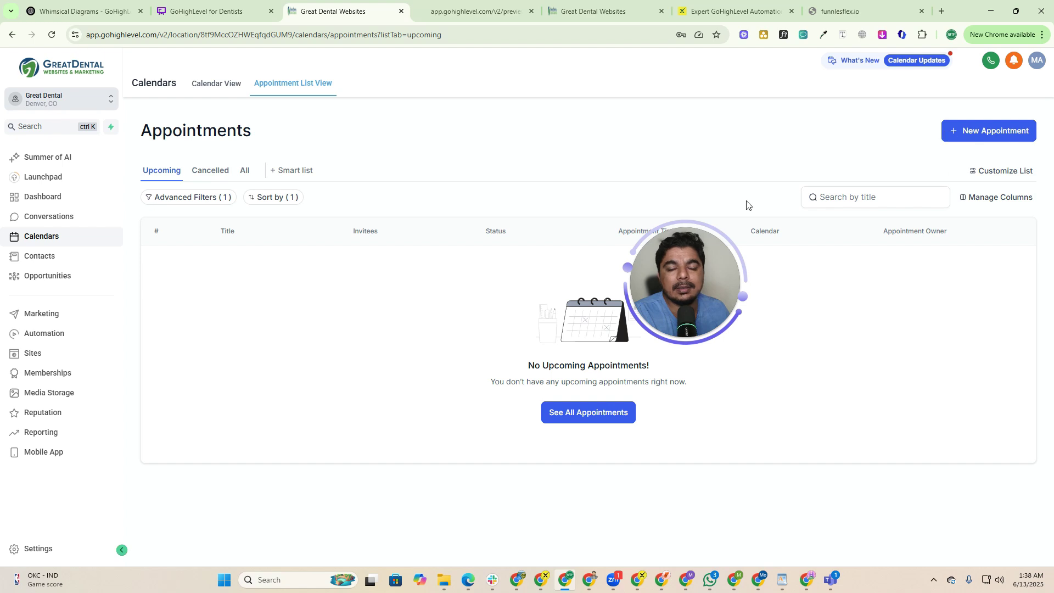
Switch to the Whimsical mind map and expand the CRM & Patient Management branch
key(ctrl+shift+Tab)
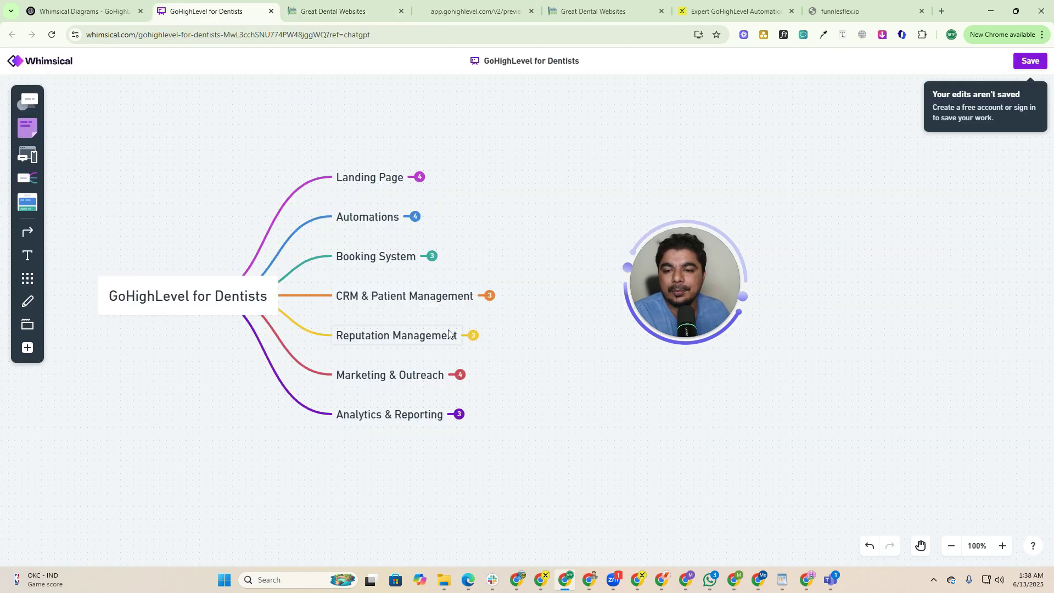
click(488, 296)
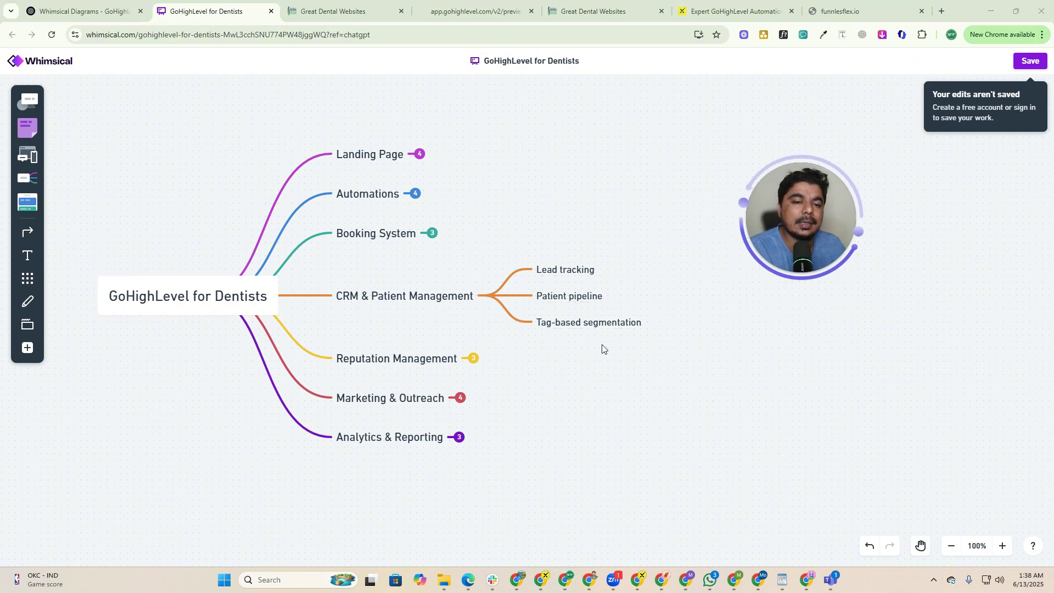
Switch back to GoHighLevel and show the Demo Pipeline board in Opportunities
click(333, 11)
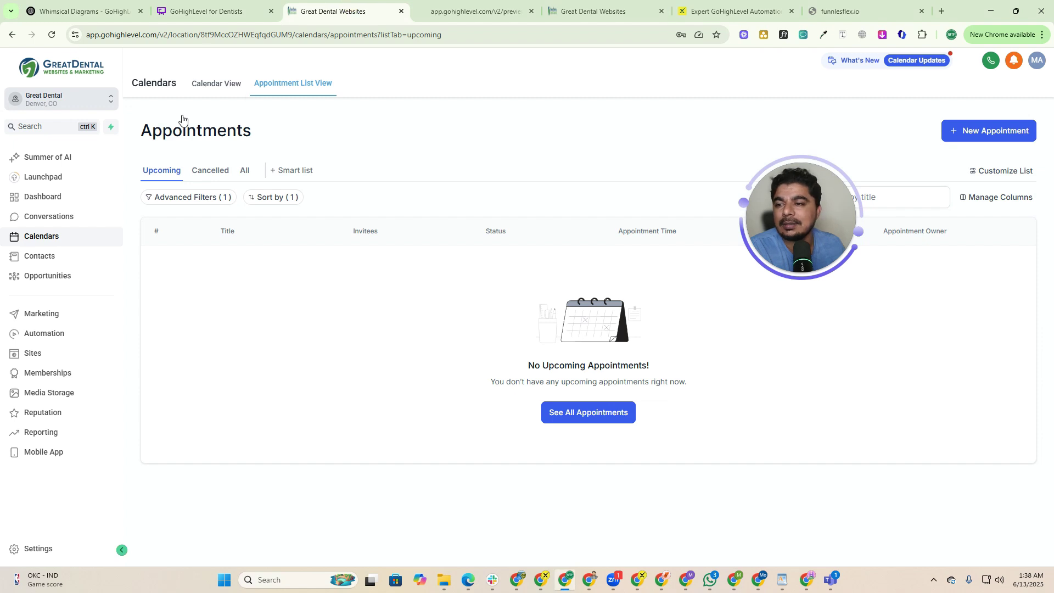
click(45, 276)
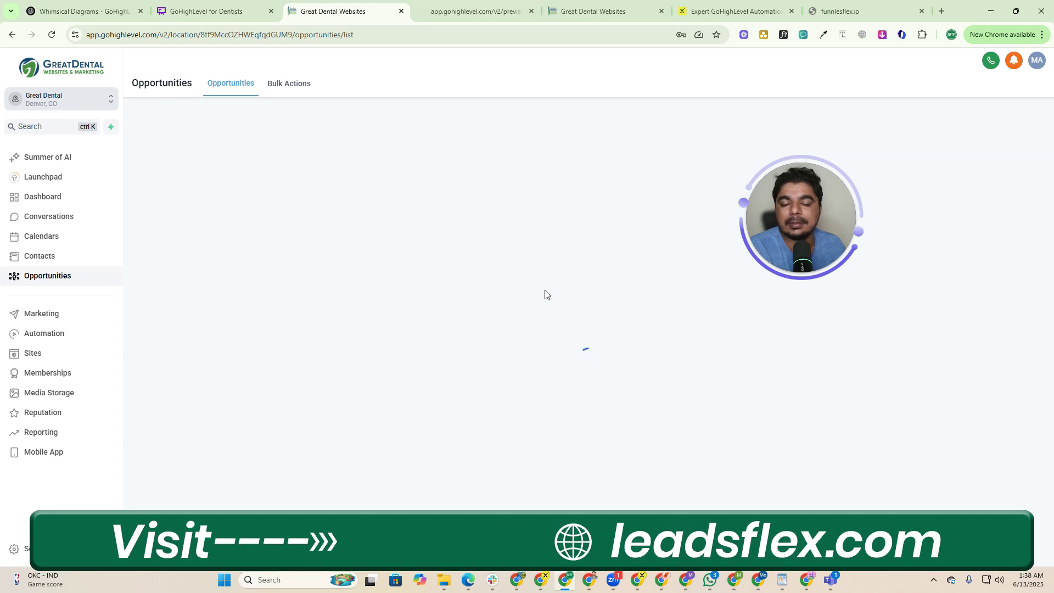
drag(821, 206, 946, 263)
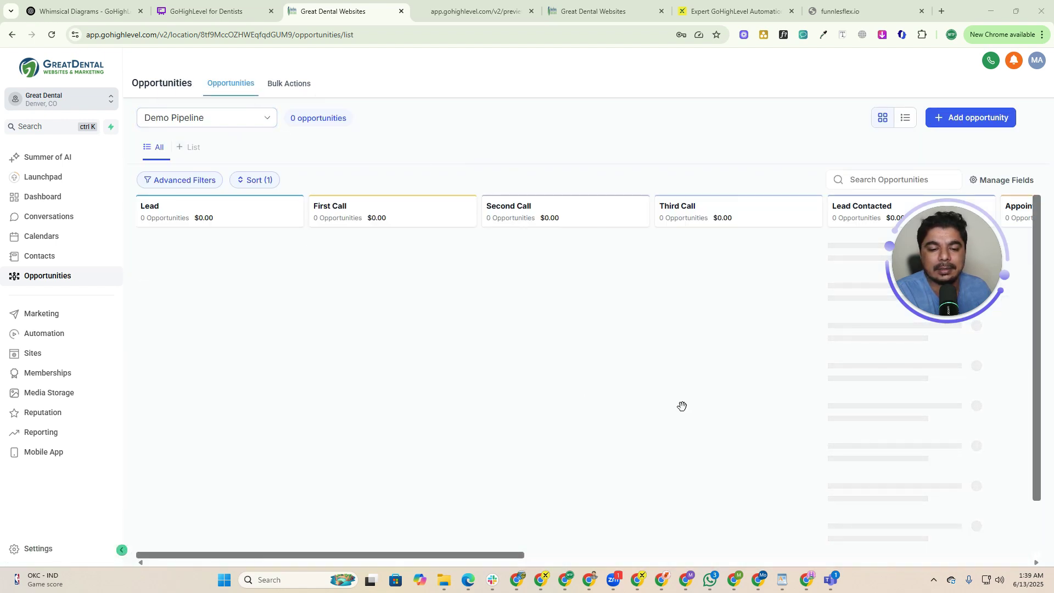
Switch to the browser window with the Leads Flex 2.0 account and show its list of opportunity pipelines
key(alt+Tab)
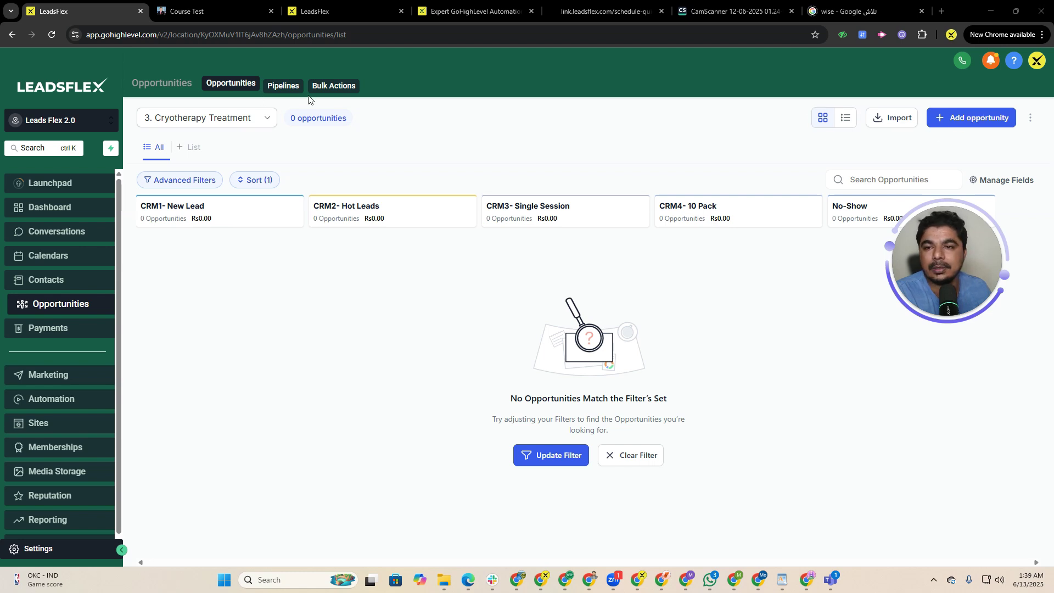
click(283, 87)
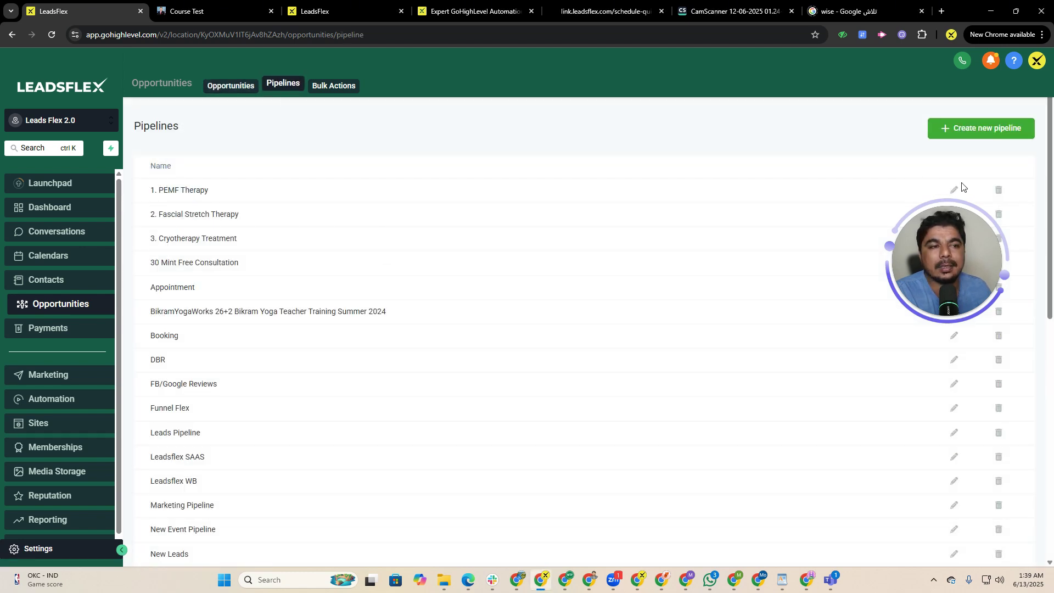
Draft a new pipeline named "Test Accunt bookings" with three additional blank stages, and cancel it without saving
click(960, 130)
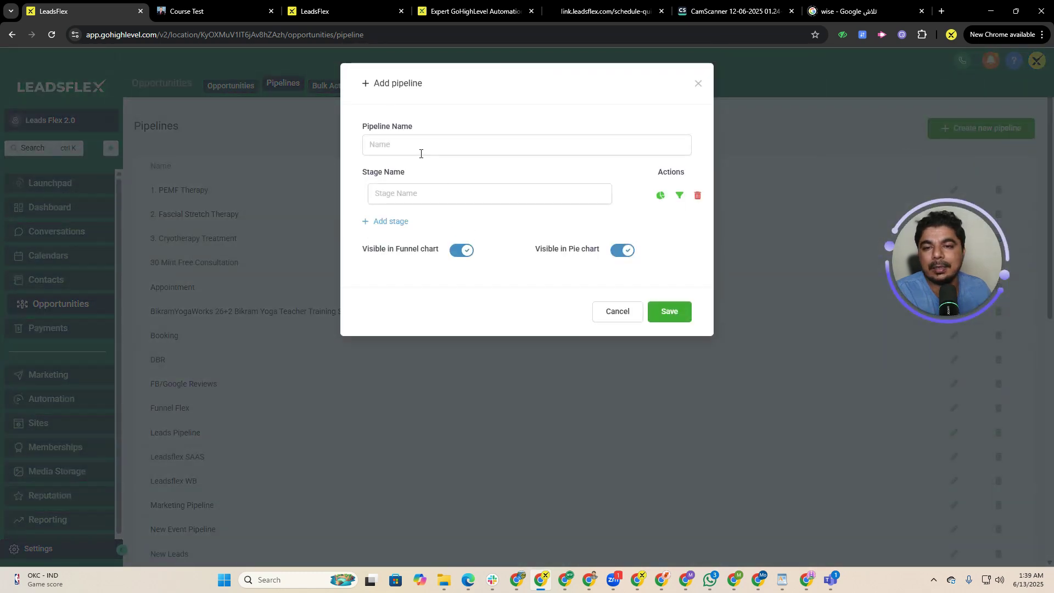
click(420, 151)
click(443, 173)
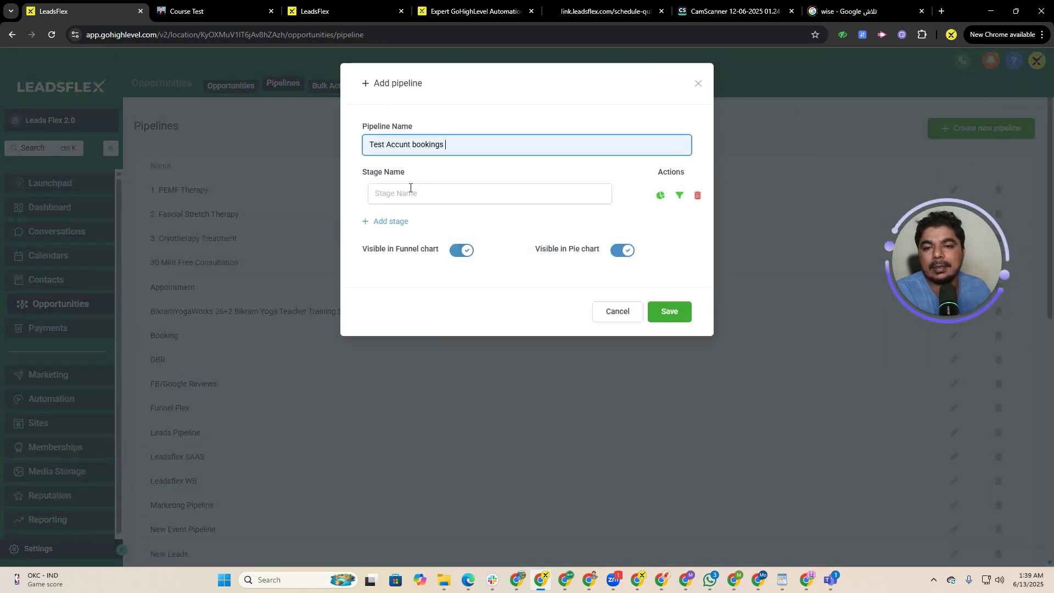
click(412, 191)
click(390, 221)
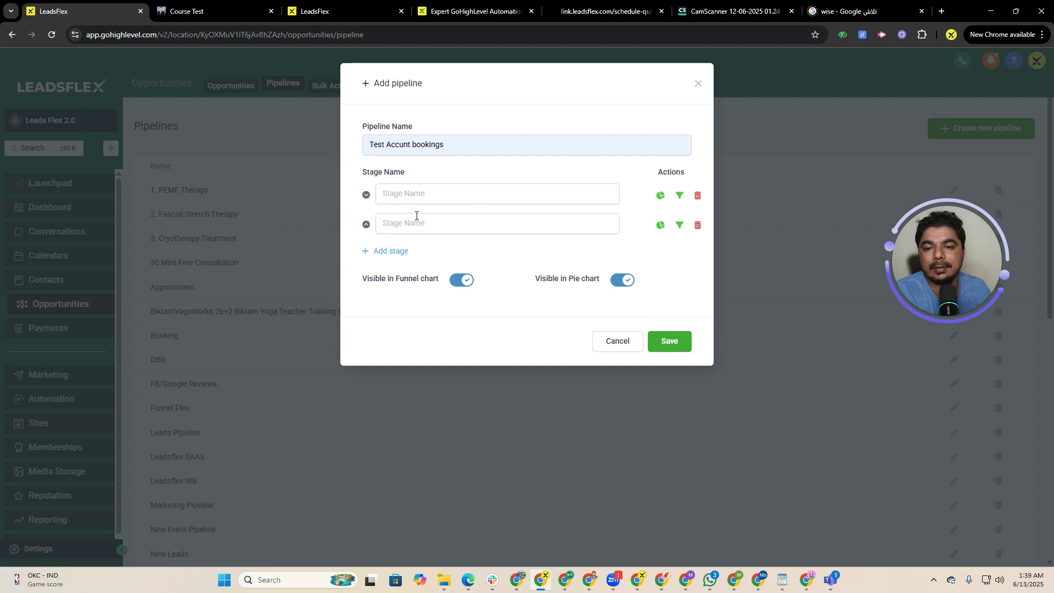
click(410, 220)
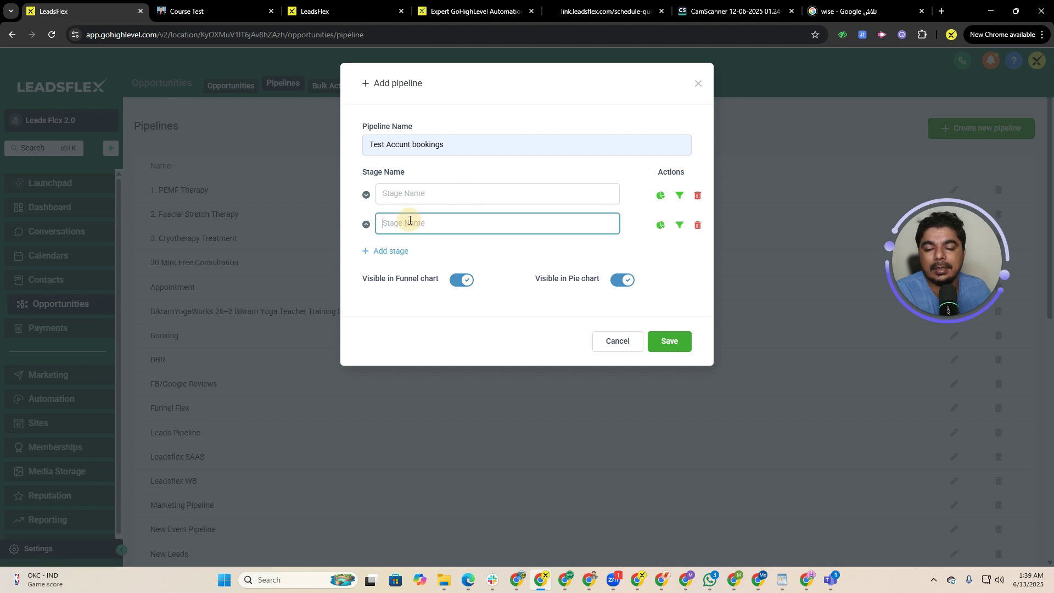
click(390, 252)
click(431, 250)
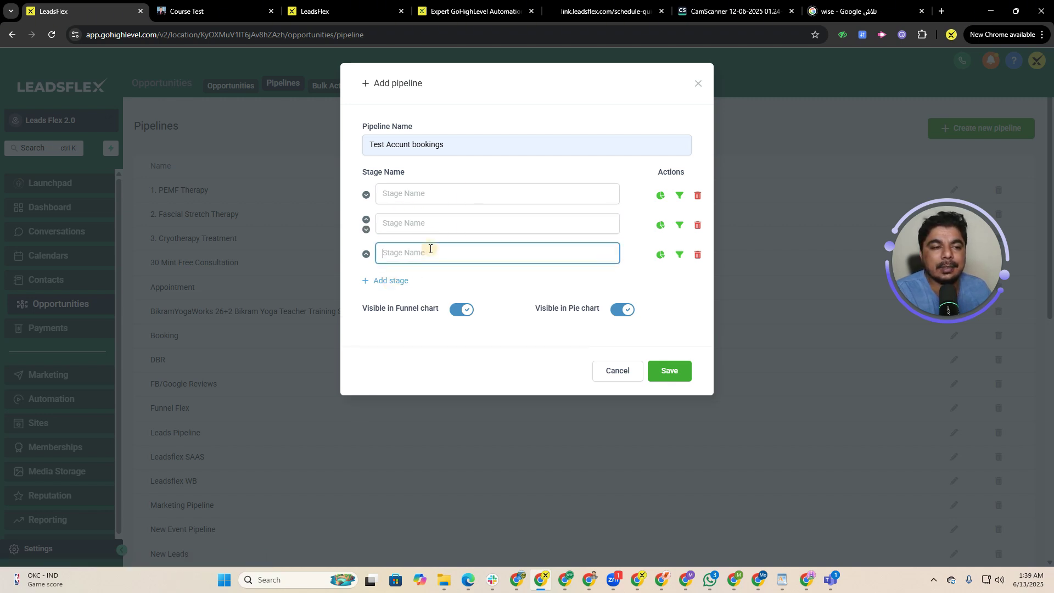
click(378, 279)
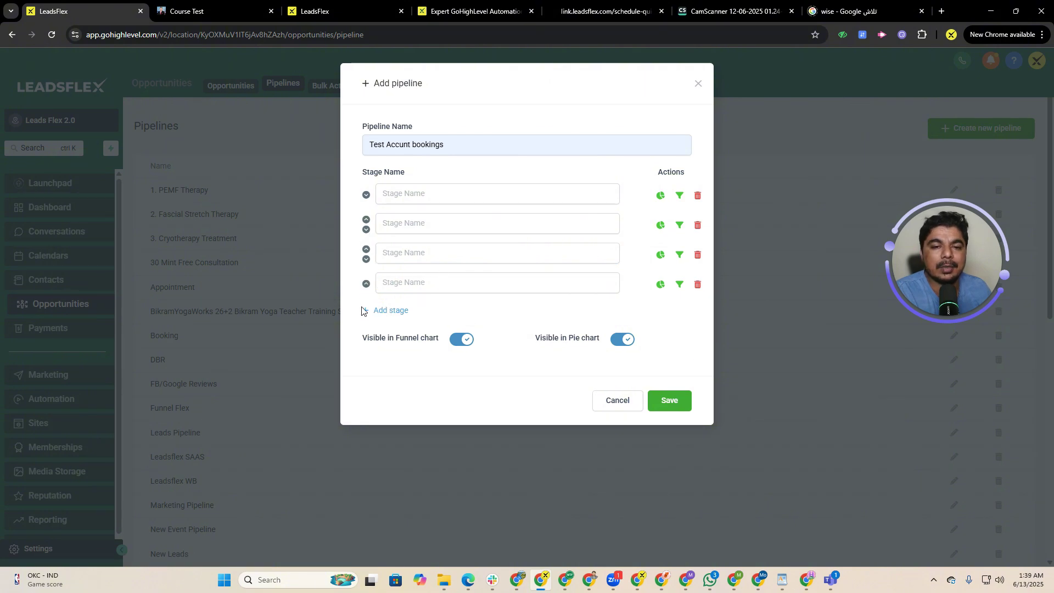
click(606, 403)
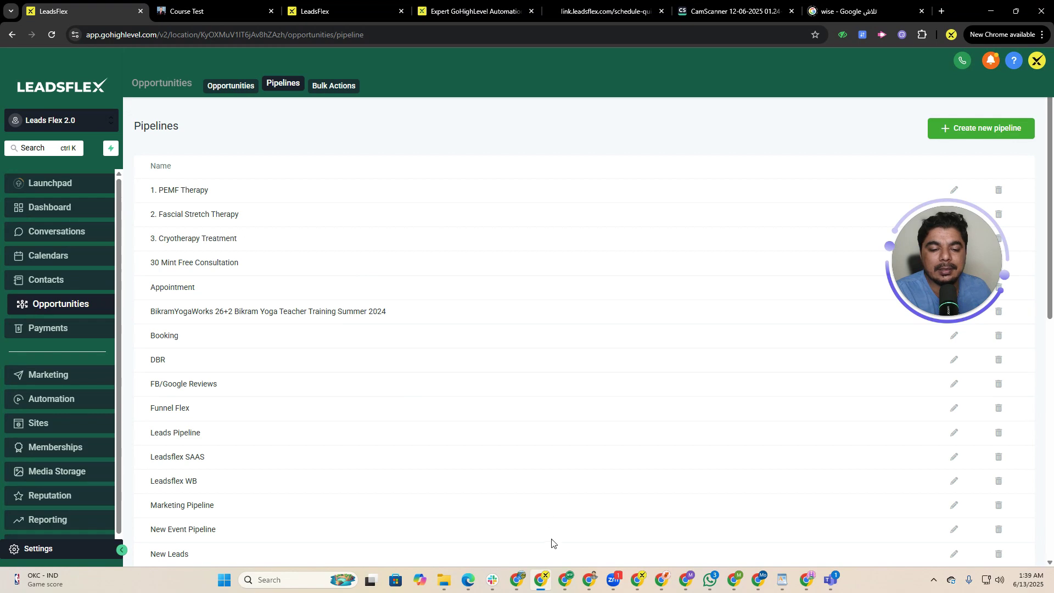
Return to the Whimsical mind map, collapse the CRM & Patient Management branch and expand Reputation Management
click(565, 578)
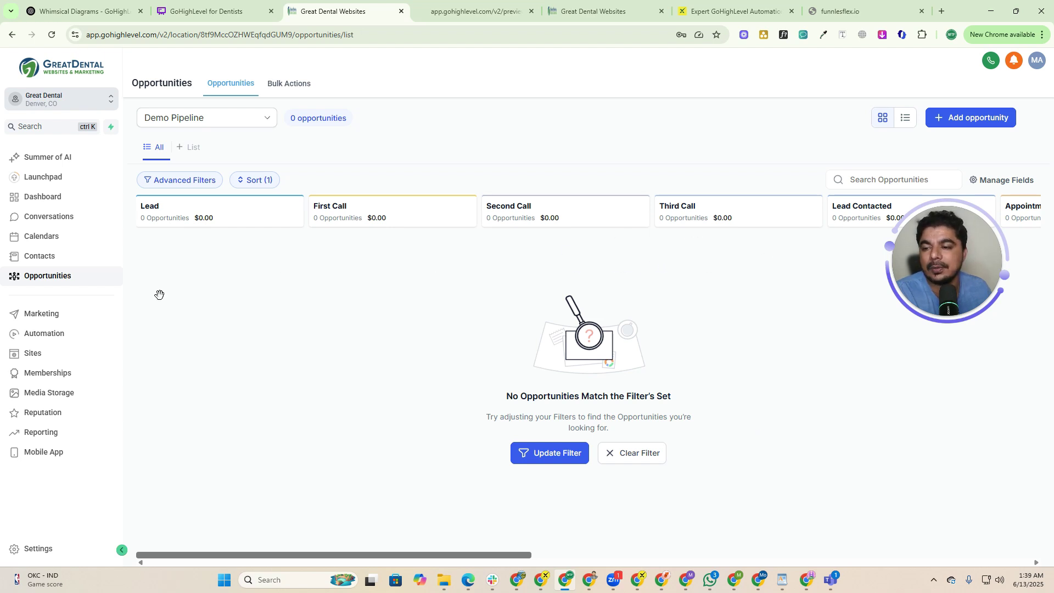
click(217, 12)
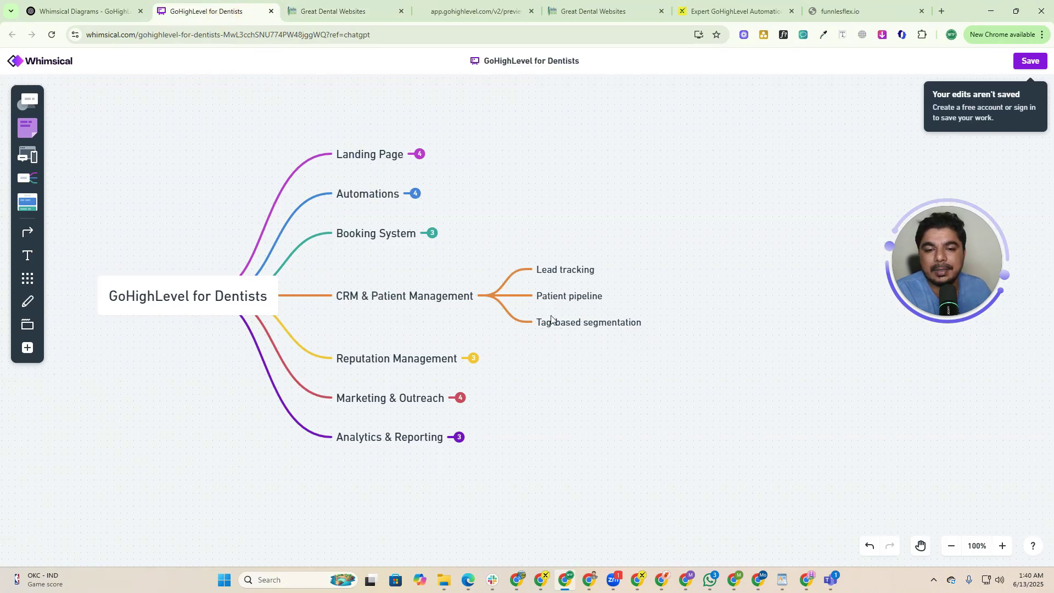
click(487, 295)
click(473, 335)
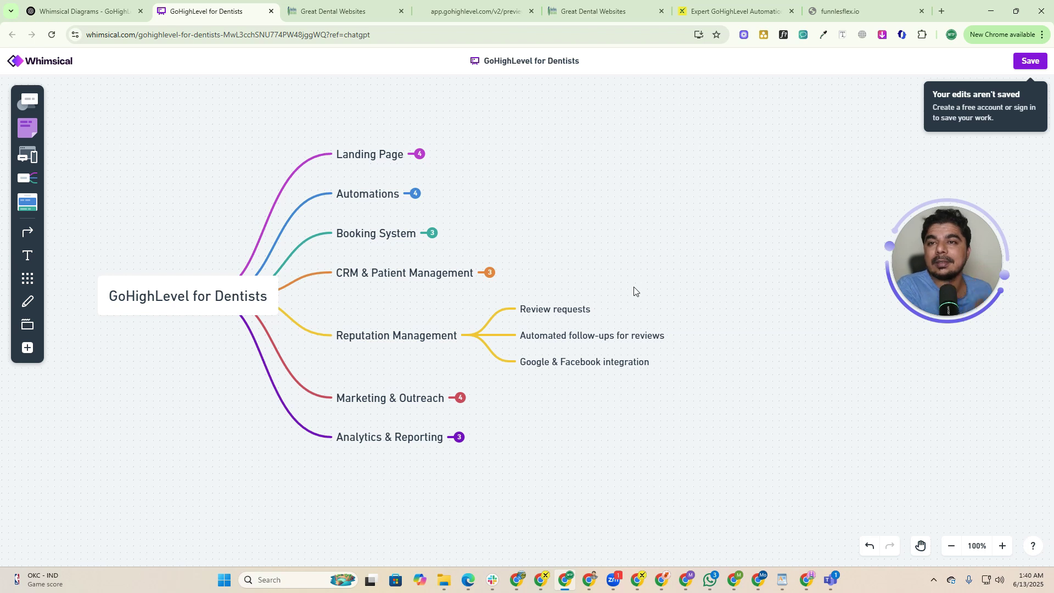
Switch to GoHighLevel's Reputation overview and examine the Send Review Request form with its contact choices, closing it without sending
click(363, 11)
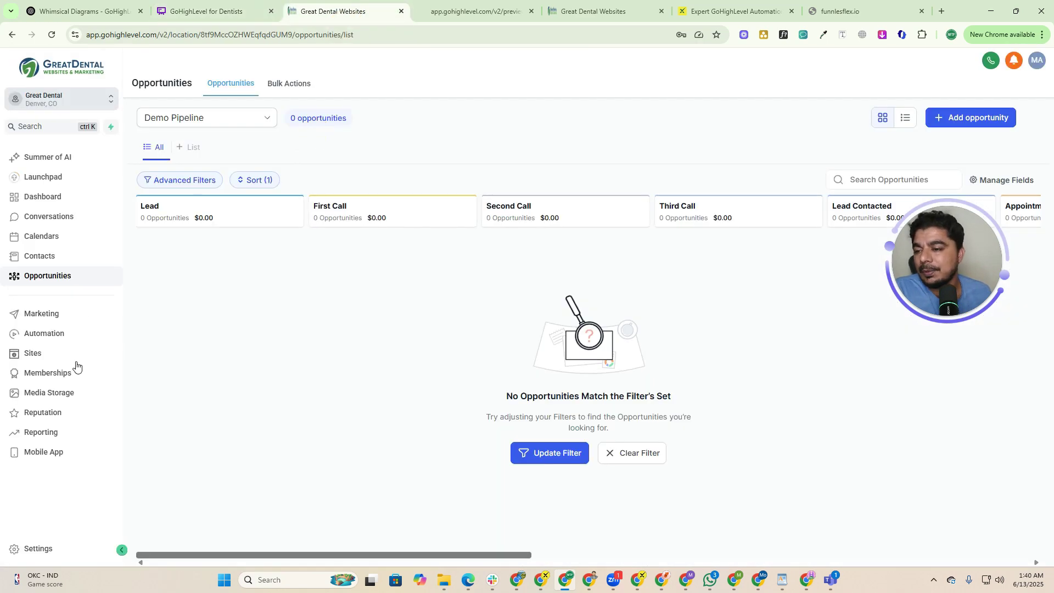
click(40, 415)
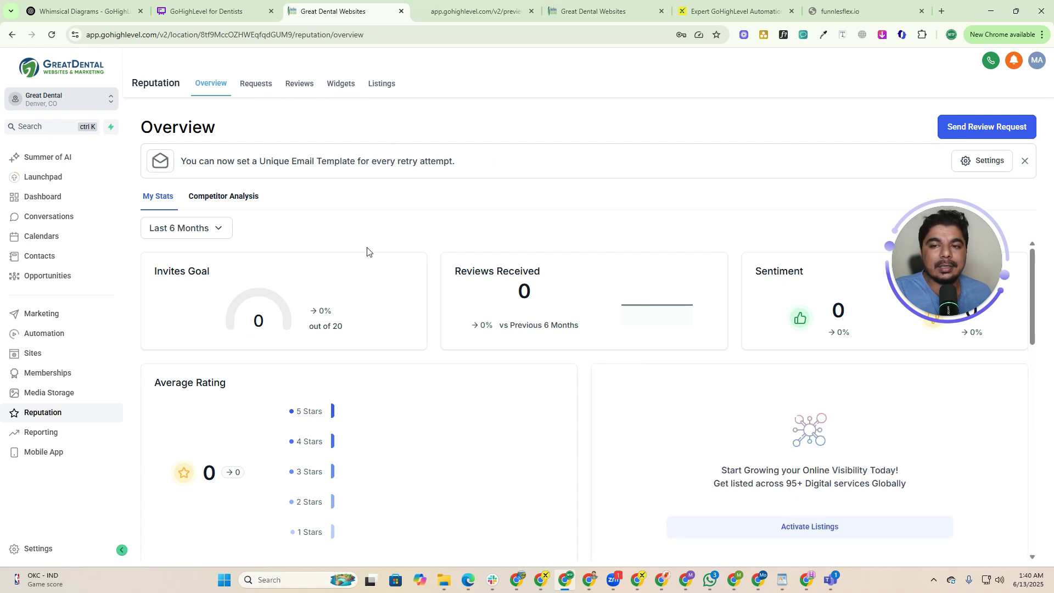
click(991, 136)
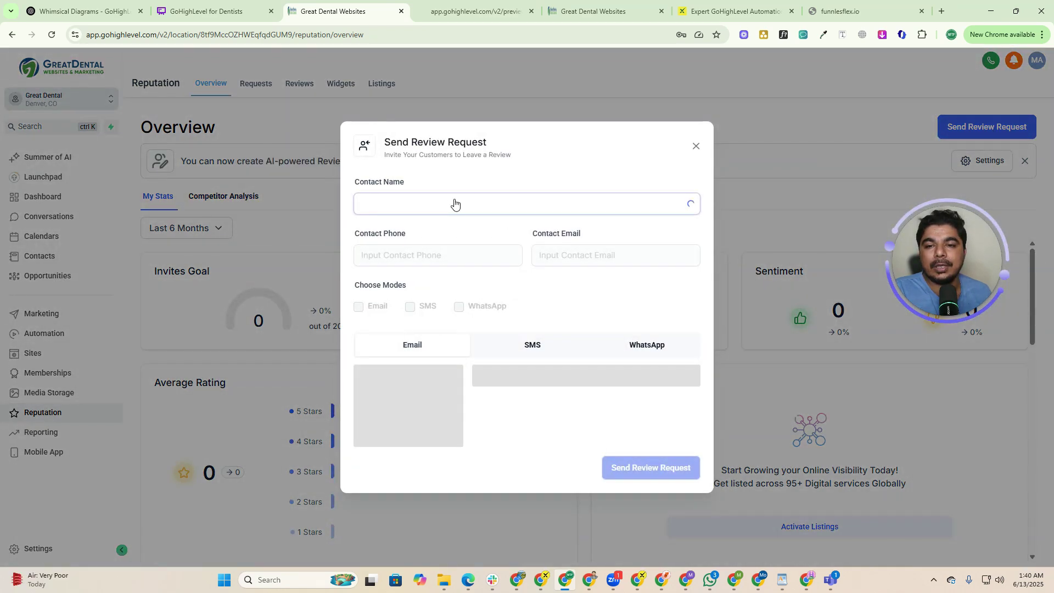
click(449, 204)
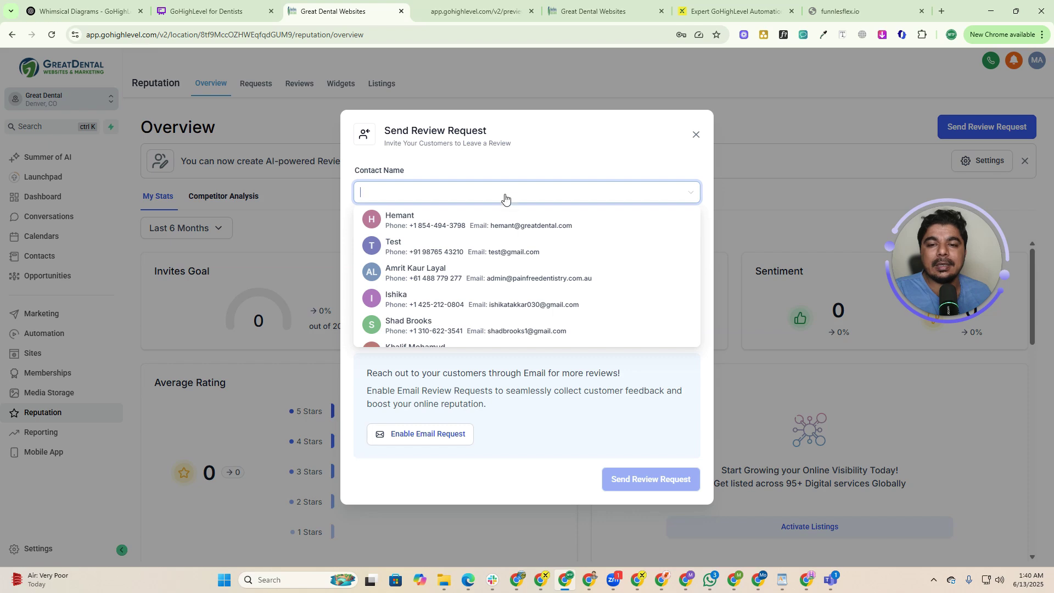
click(535, 161)
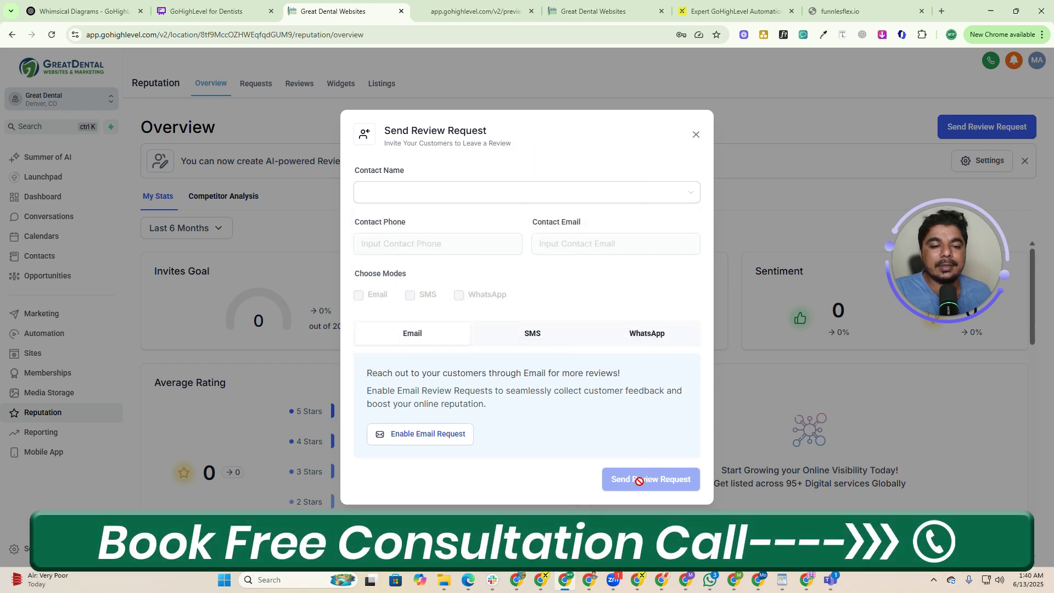
click(694, 135)
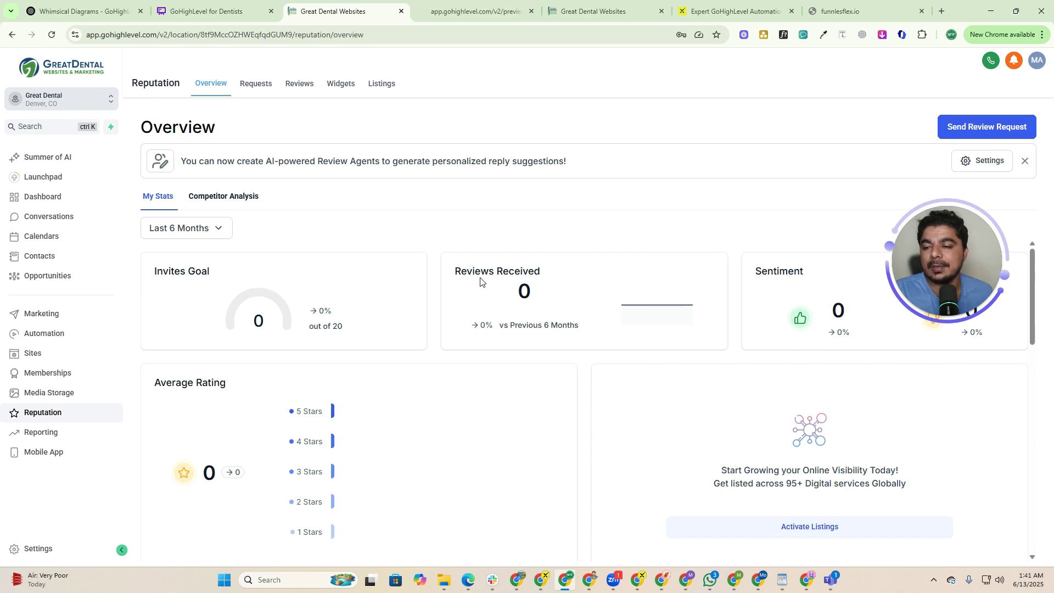
Go back to the Whimsical mind map and view the Marketing & Outreach branch, followed by the Analytics & Reporting branch
key(ctrl+shift+Tab)
click(460, 374)
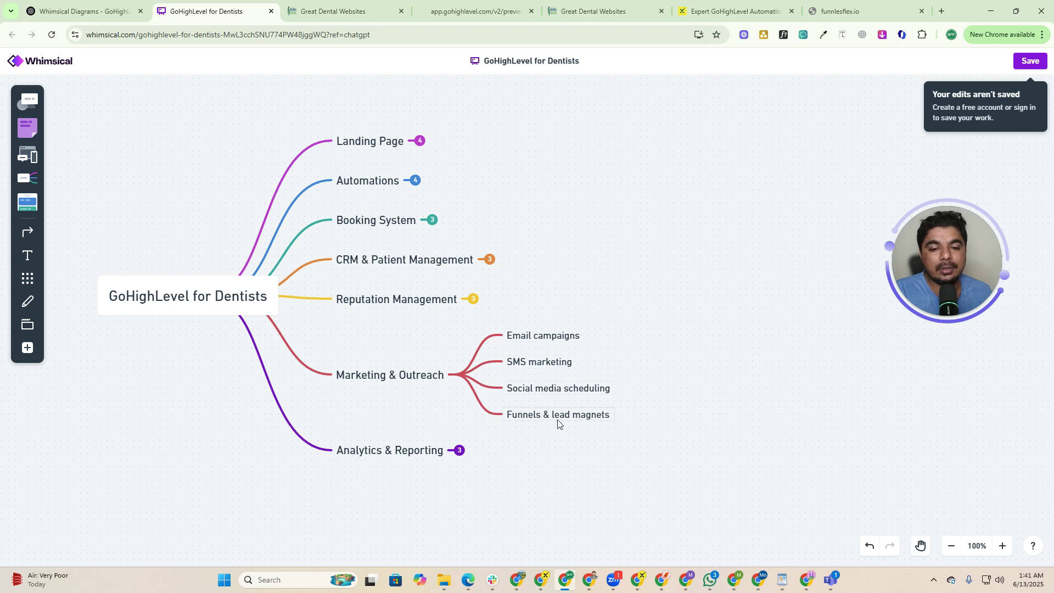
click(460, 375)
click(460, 414)
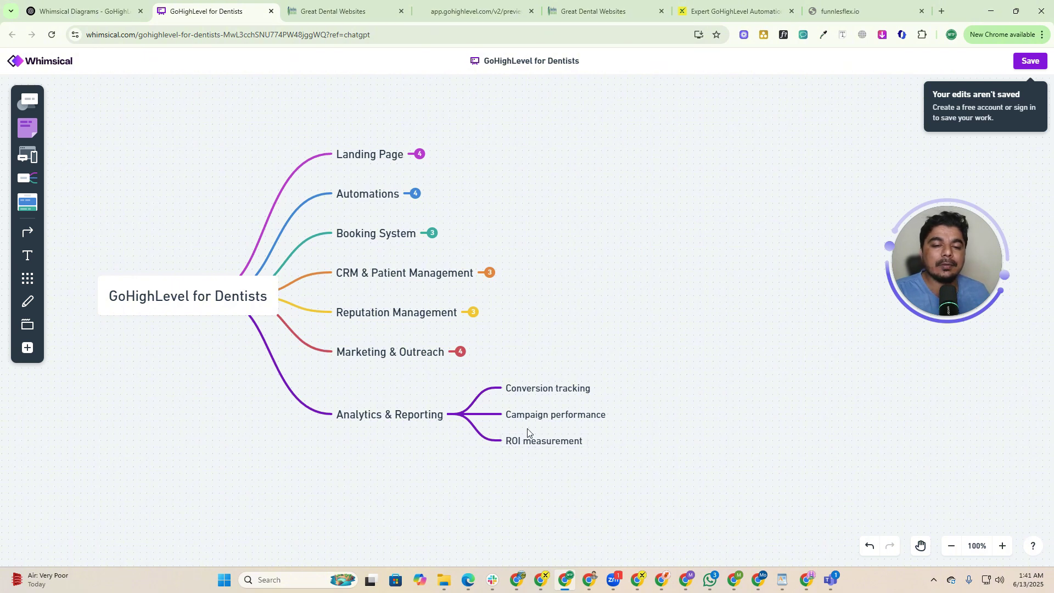
Switch back to GoHighLevel and view the Google Ads Report in Reporting
click(351, 11)
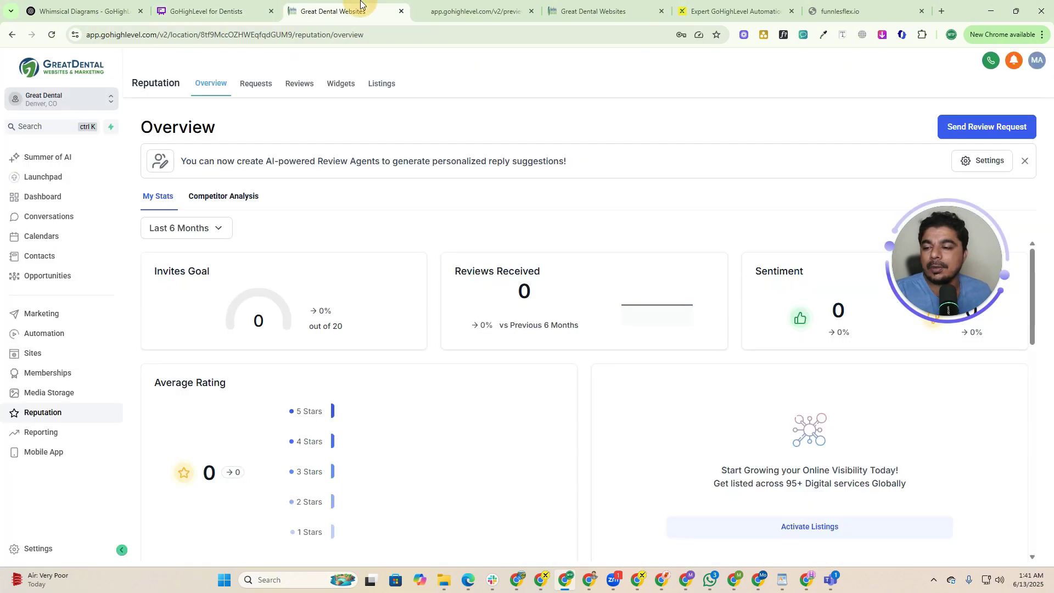
click(44, 433)
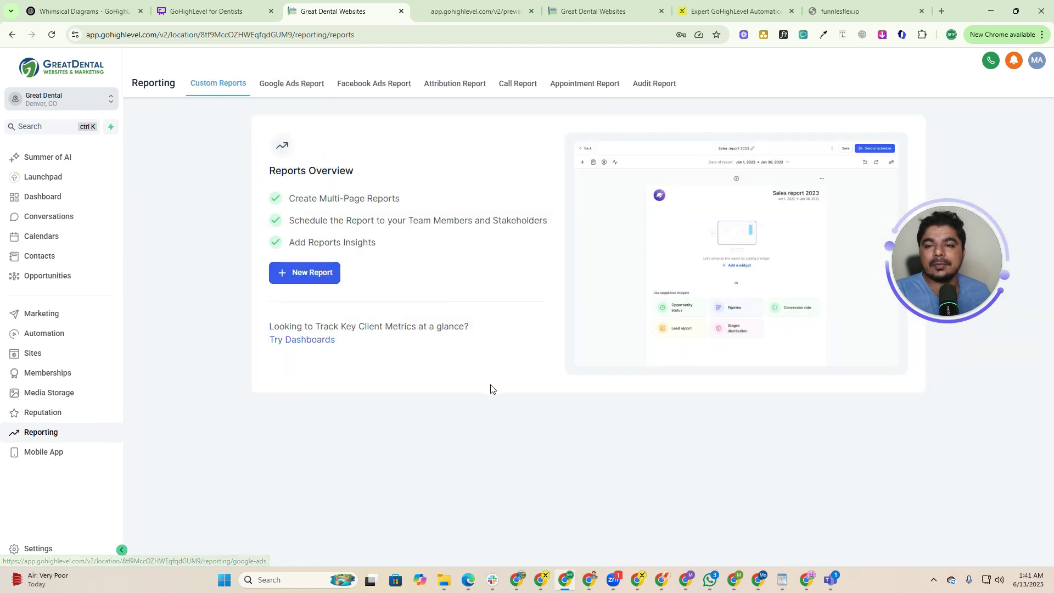
click(291, 83)
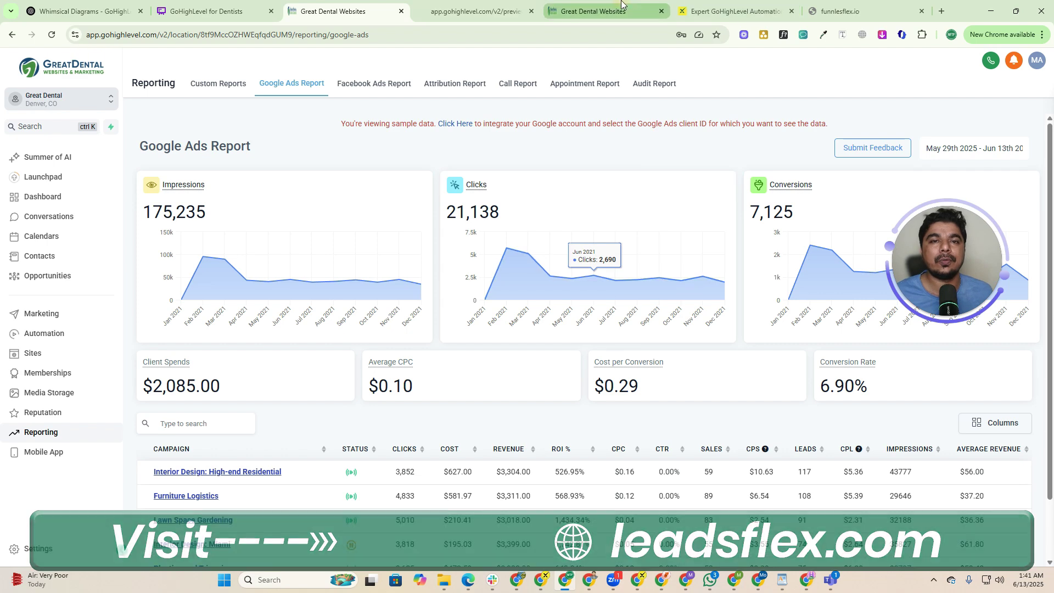
Show the preview of the Lifetime Dental landing page again
click(593, 11)
click(474, 11)
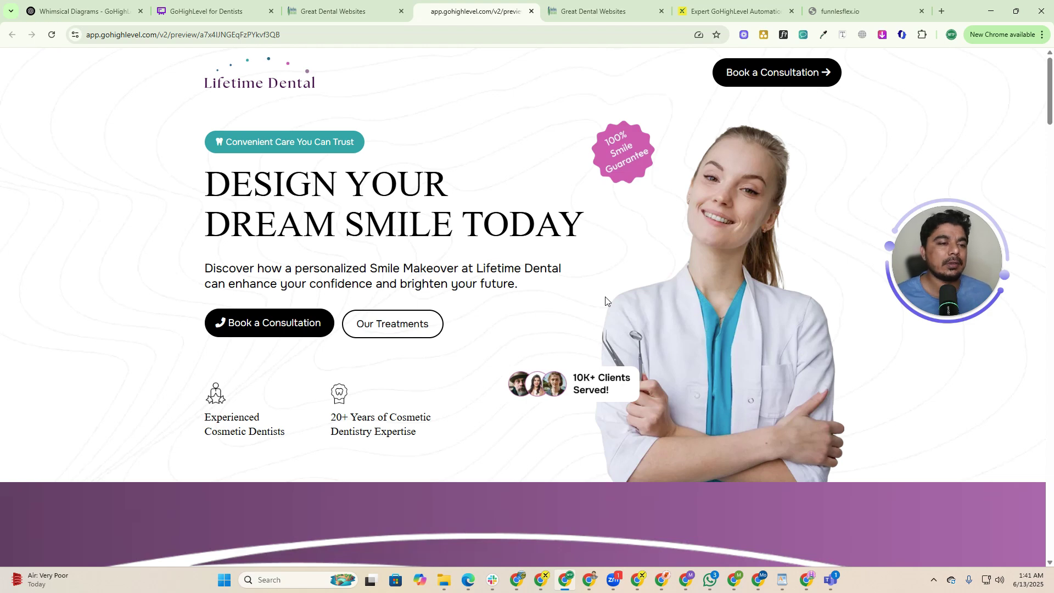
Load leadsflex.com in the browser tab that holds the unreachable funnlesflex.io page
click(840, 11)
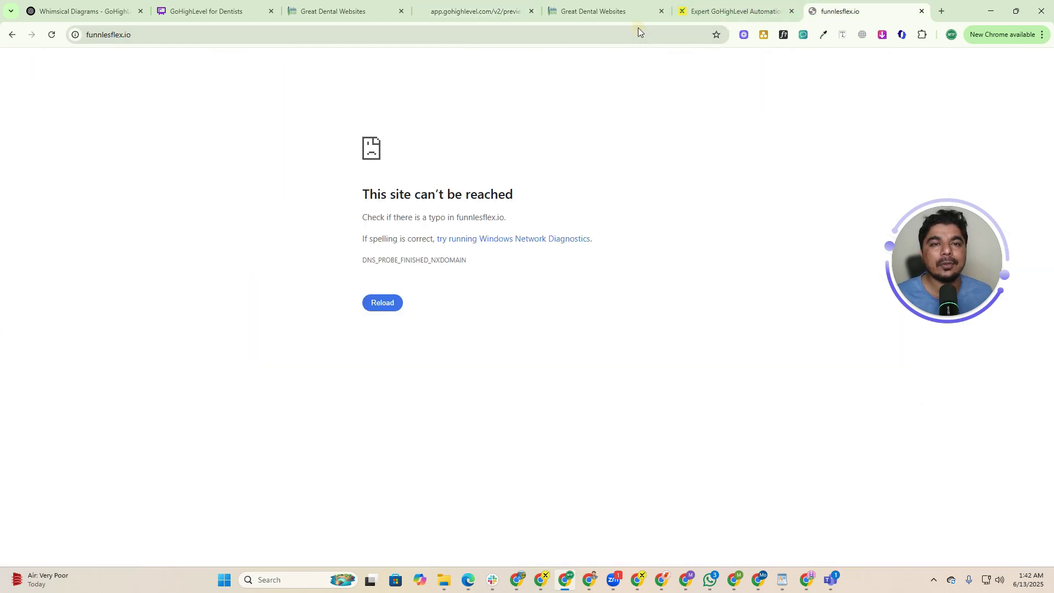
click(637, 27)
text(lea)
key(Return)
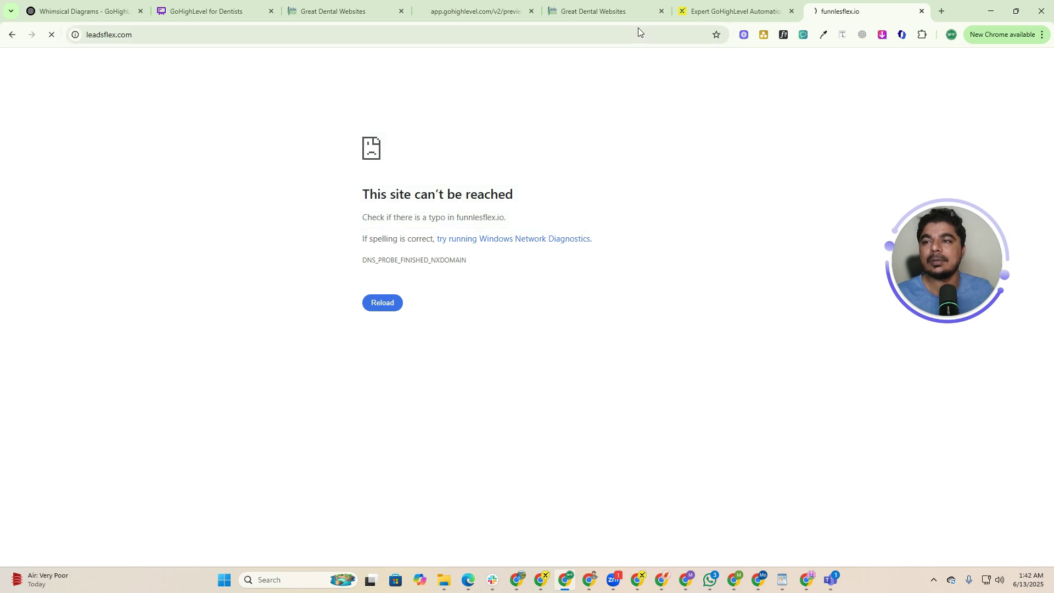